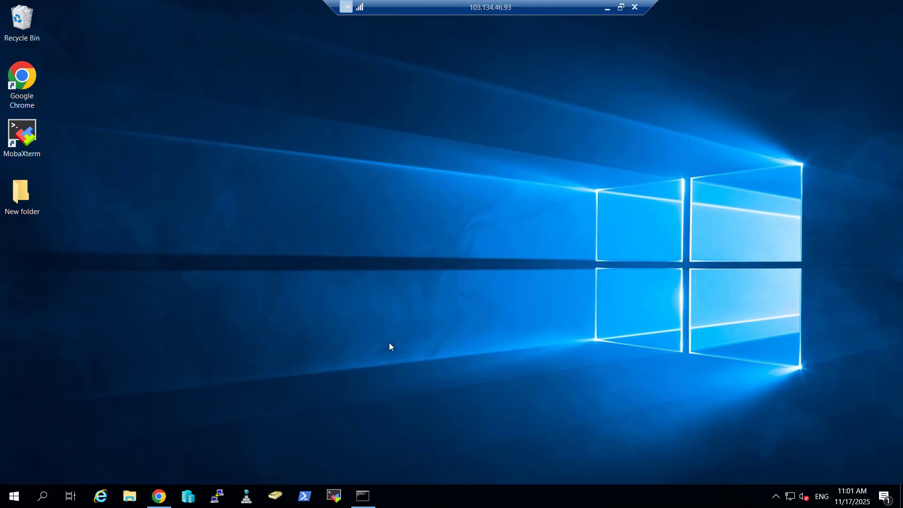
# - Run ipconfig on the server, showing IPv4 192.168.20.6, mask 255.255.255.0, gateway 192.168.20.1
pyautogui.click(363, 496)
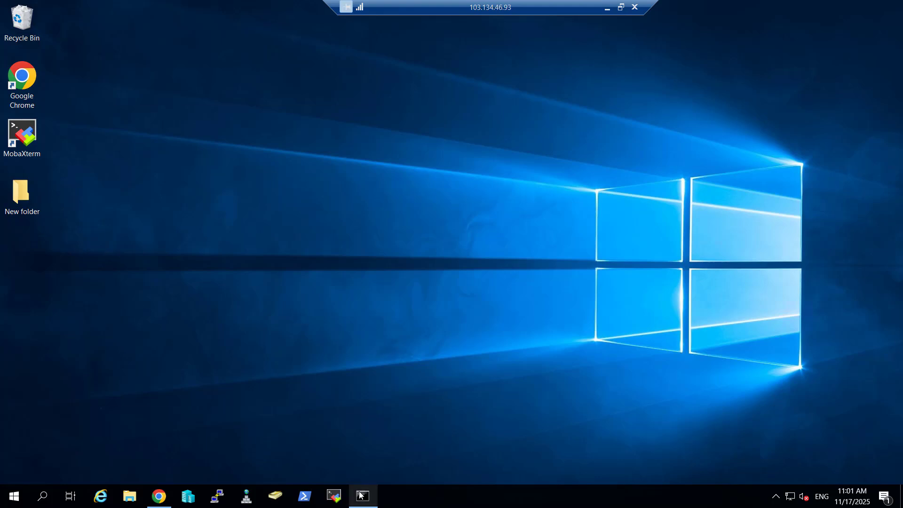
pyautogui.click(236, 215)
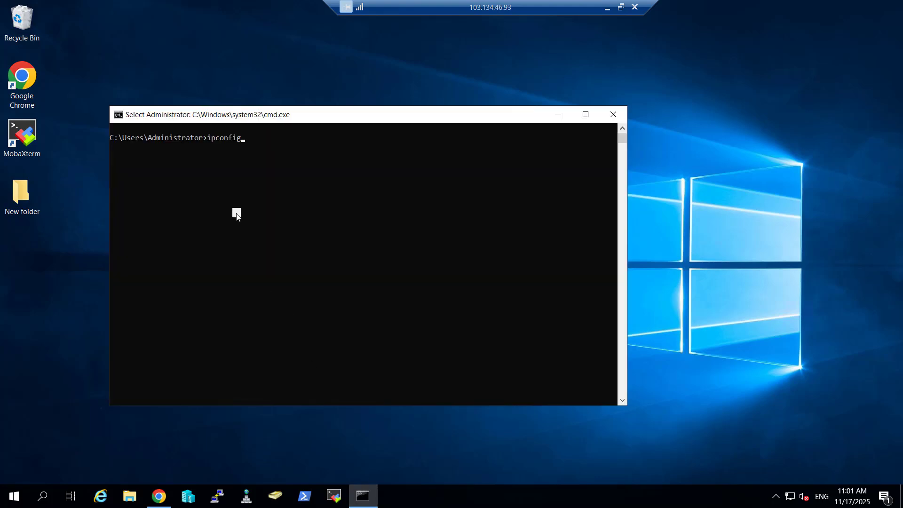
pyautogui.press('Return')
pyautogui.press('Return')
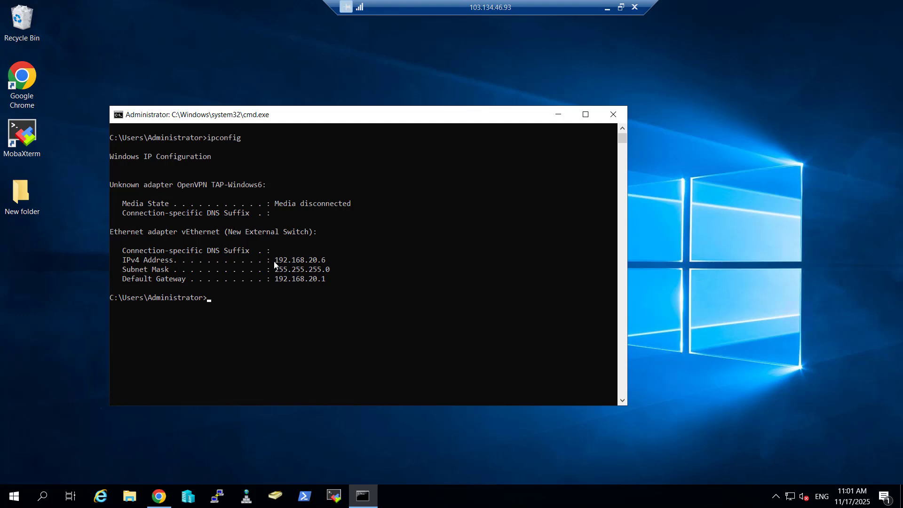
pyautogui.click(324, 262)
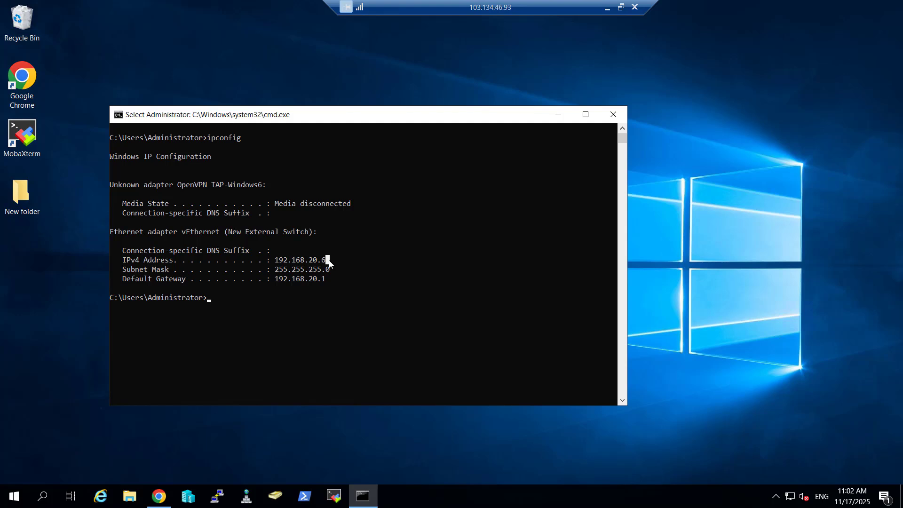
# - Verify the router's Virtual Server rule forwards port 51820 to 192.168.20.6, then return to search results
pyautogui.click(159, 496)
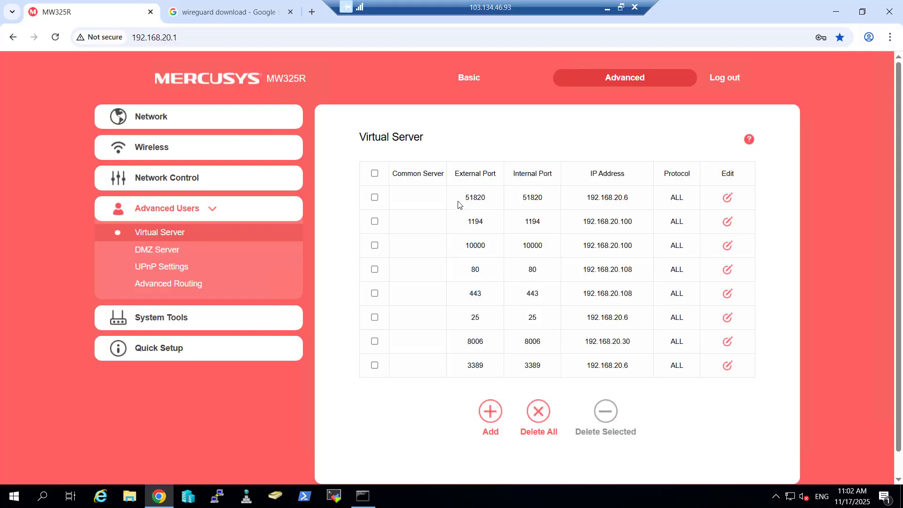
pyautogui.moveTo(465, 197); pyautogui.dragTo(481, 197)
pyautogui.doubleClick(596, 197)
pyautogui.click(619, 198)
pyautogui.click(218, 15)
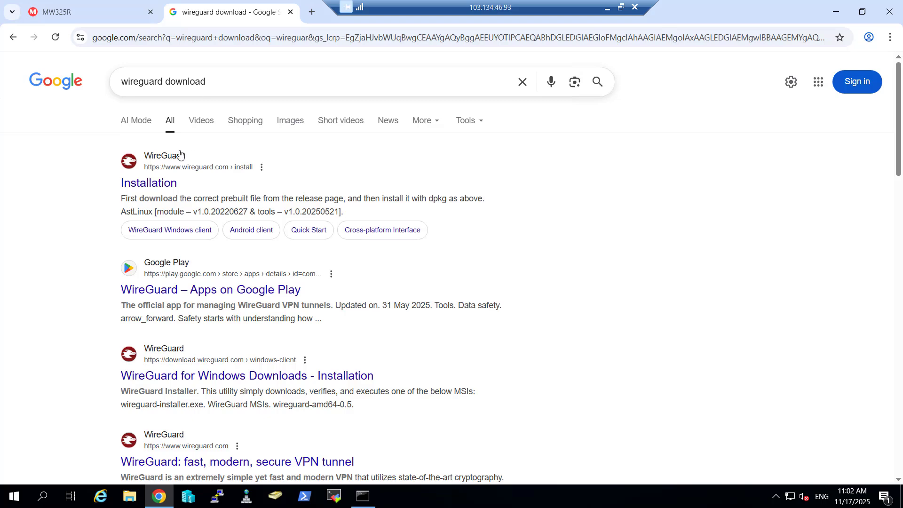
# - Download wireguard-installer.exe from wireguard.com's Installation page and run it to install WireGuard
pyautogui.click(149, 185)
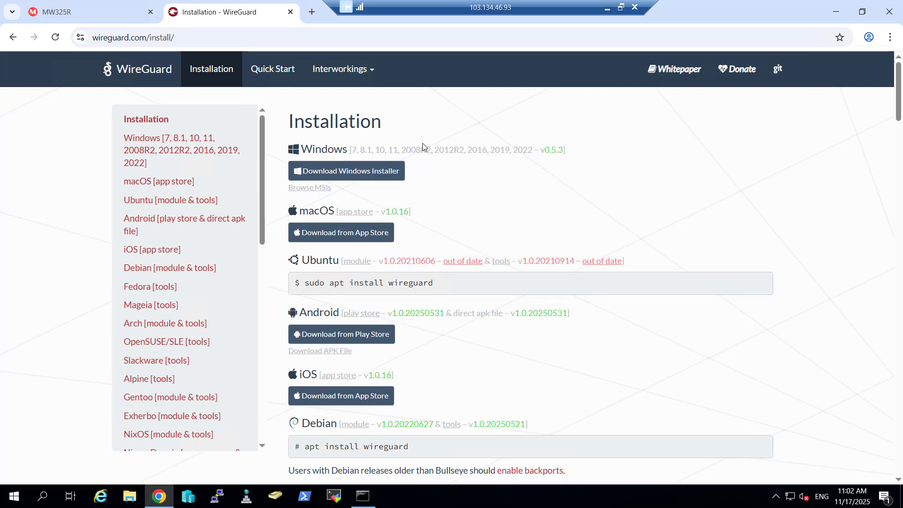
pyautogui.click(342, 176)
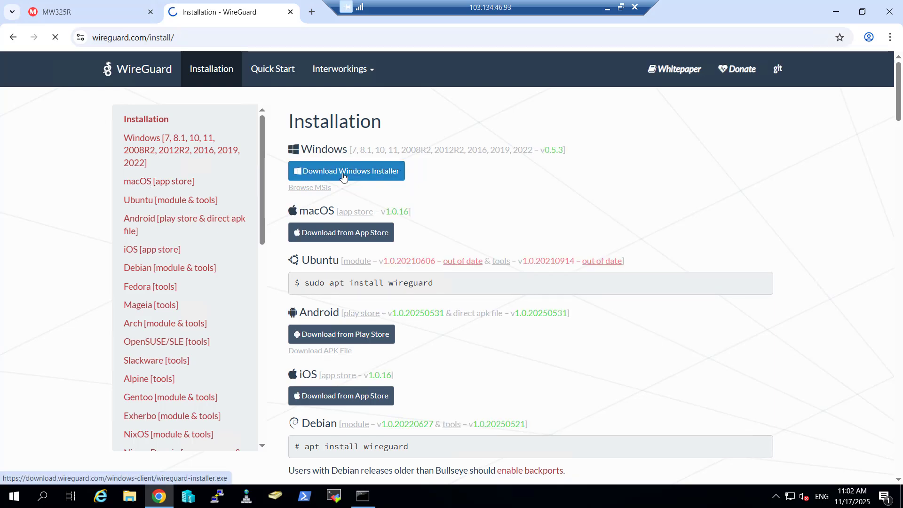
pyautogui.click(725, 75)
pyautogui.moveTo(188, 21); pyautogui.dragTo(342, 143)
pyautogui.moveTo(226, 45); pyautogui.dragTo(373, 103)
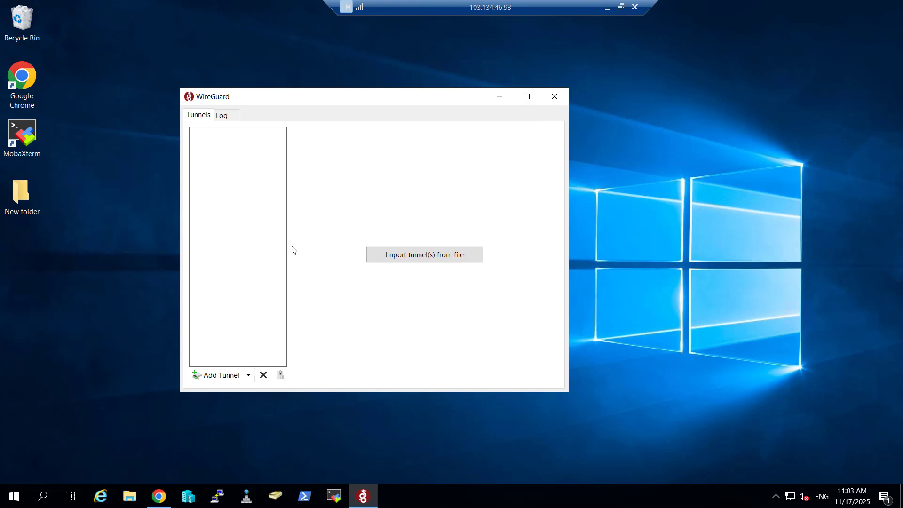
# - Add an empty tunnel named Wireguard-Server
pyautogui.click(248, 376)
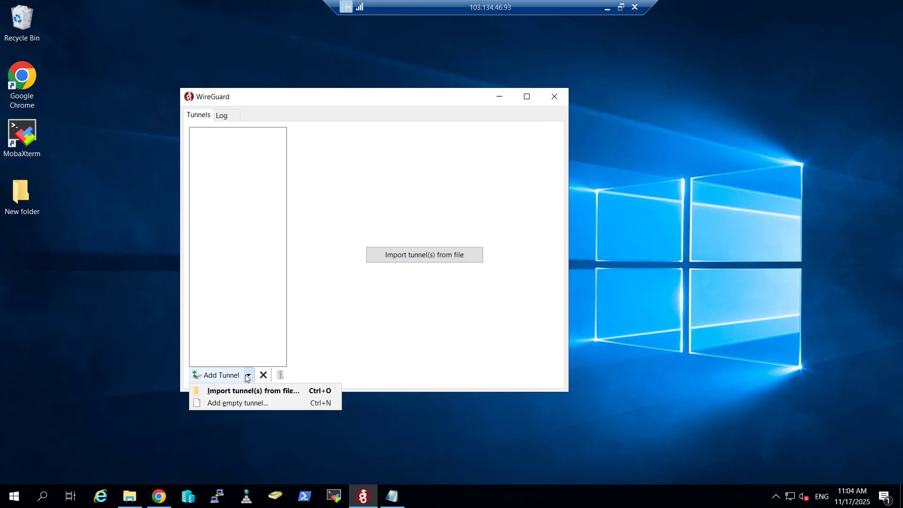
pyautogui.click(224, 402)
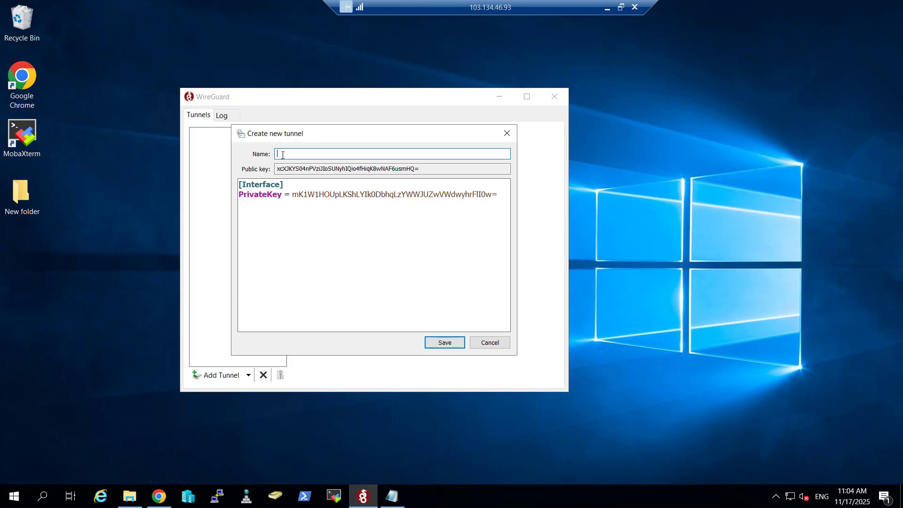
pyautogui.write('Wireguard-Server')
# - Create a new text document on the desktop with the default name and open it
pyautogui.rightClick(607, 191)
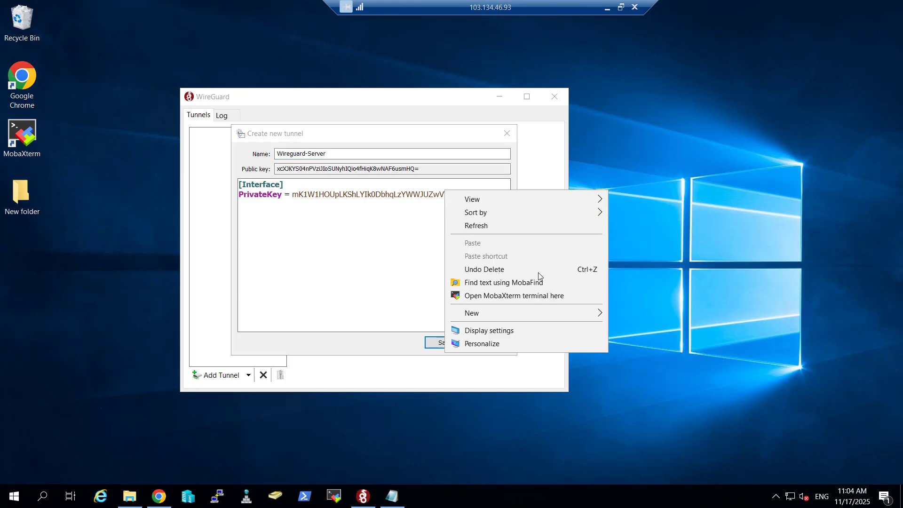
pyautogui.moveTo(517, 313)
pyautogui.click(649, 384)
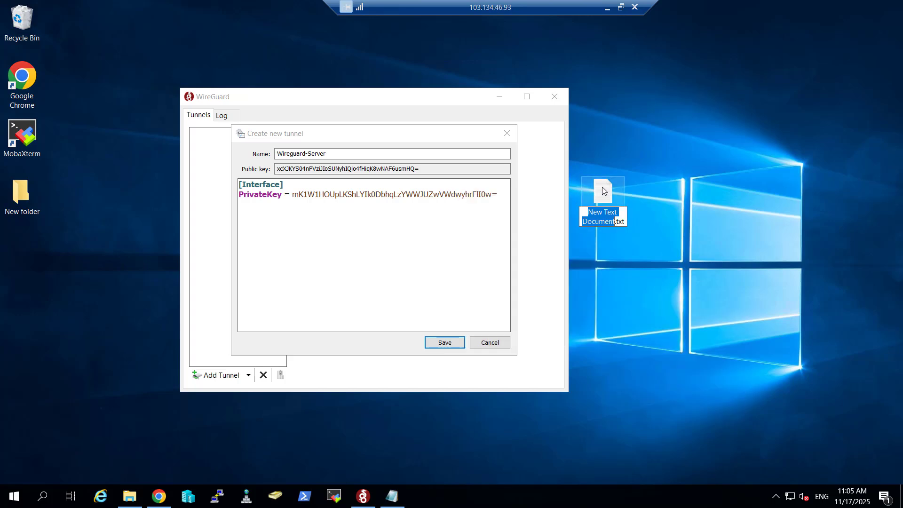
pyautogui.press('Return')
pyautogui.doubleClick(604, 189)
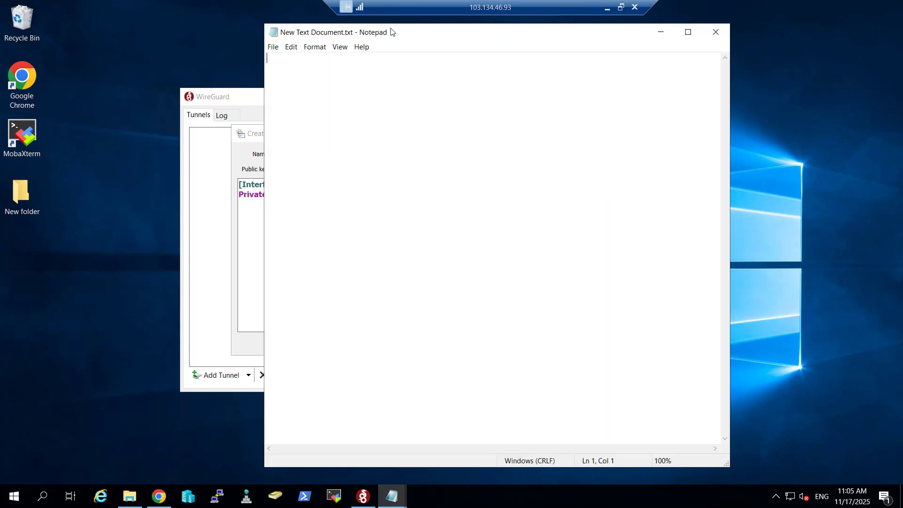
pyautogui.moveTo(264, 24); pyautogui.dragTo(633, 131)
pyautogui.moveTo(423, 168); pyautogui.dragTo(272, 177)
# - Paste the server public key into the notes after 'server', save the notes and the tunnel
pyautogui.hotkey('ctrl', 'c')
pyautogui.click(677, 194)
pyautogui.write('server')
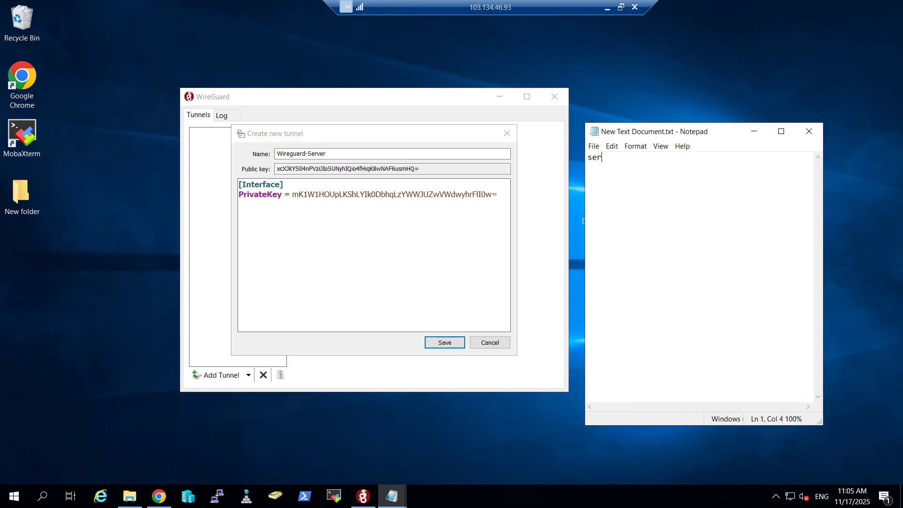
pyautogui.hotkey('ctrl', 'v')
pyautogui.click(593, 147)
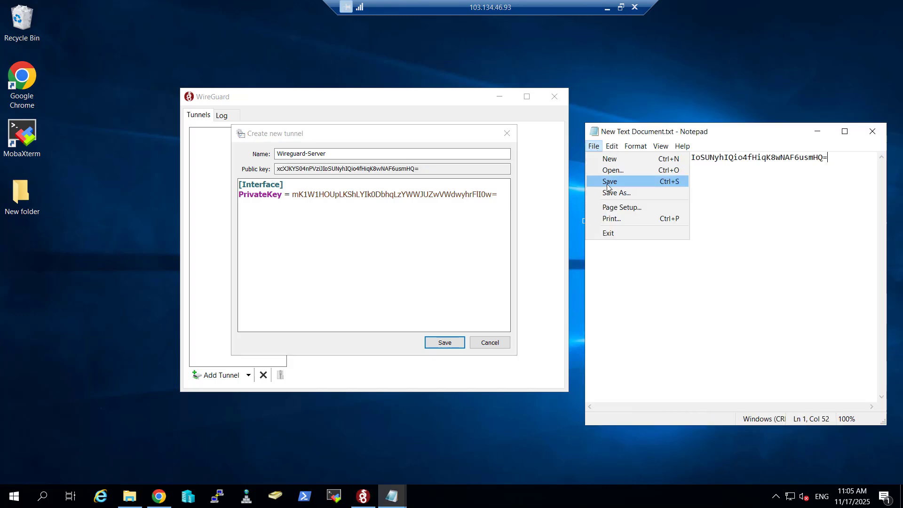
pyautogui.click(612, 179)
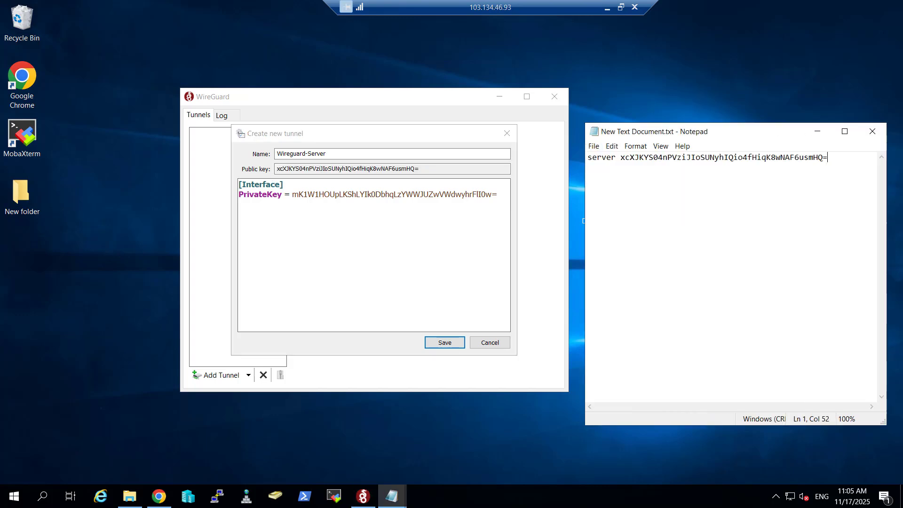
pyautogui.click(447, 344)
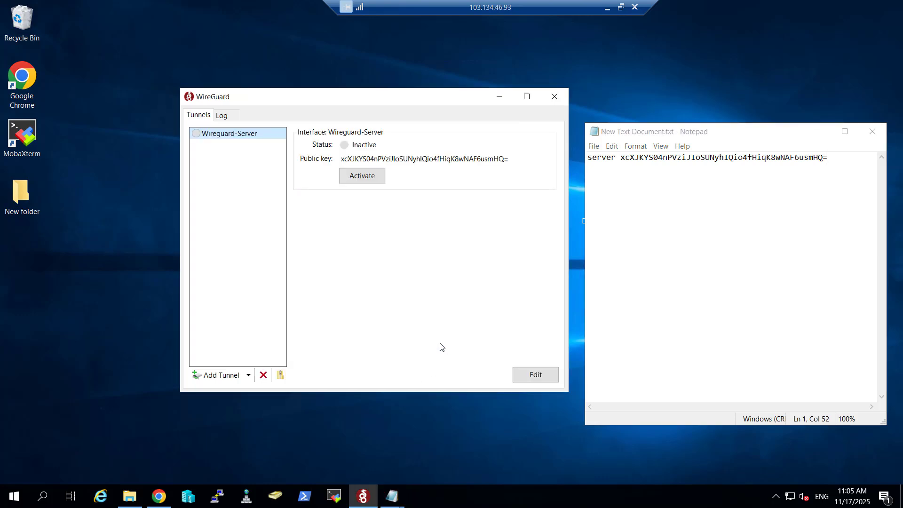
# - Add a second empty tunnel named Wireguard-Client
pyautogui.click(248, 375)
pyautogui.click(235, 402)
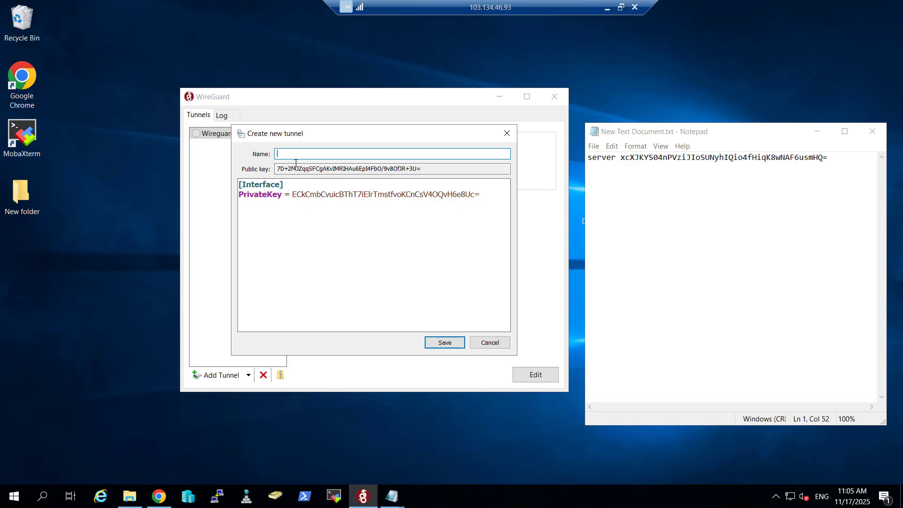
pyautogui.write('Wireguard-Client')
# - Add the client public key to the notes on a new 'clnt' line and save the tunnel
pyautogui.moveTo(411, 171); pyautogui.dragTo(273, 179)
pyautogui.hotkey('ctrl', 'c')
pyautogui.click(832, 158)
pyautogui.press('Return')
pyautogui.press('Return')
pyautogui.write('clnt')
pyautogui.hotkey('ctrl', 'v')
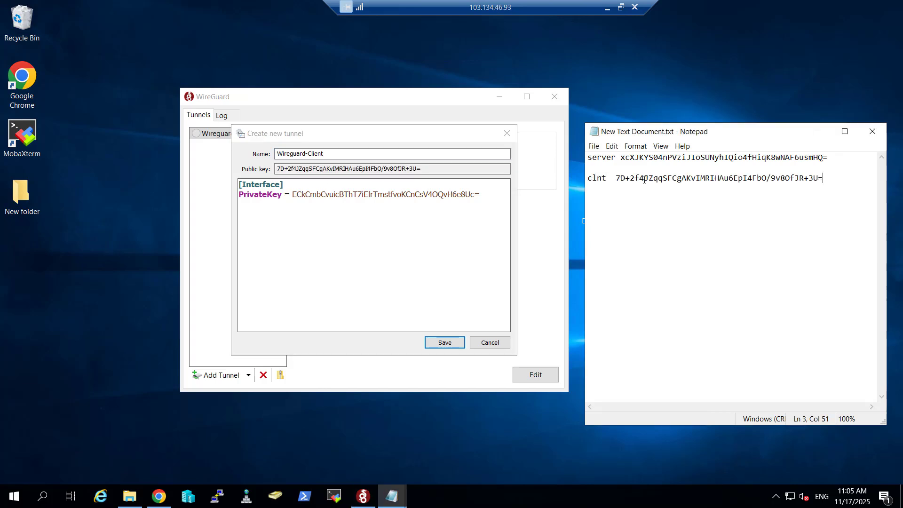
pyautogui.click(444, 342)
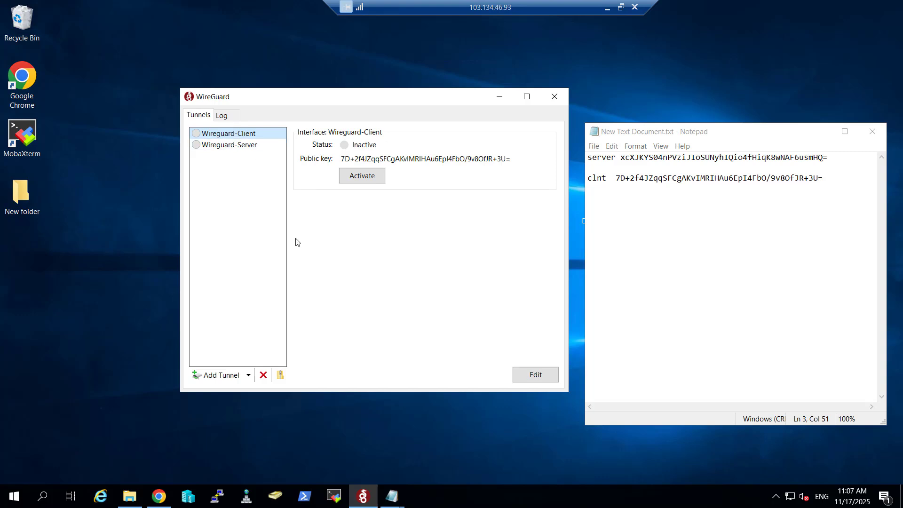
# - Paste the server settings from ListenPort 51820 through AllowedIPs into the Wireguard-Server config
pyautogui.click(220, 146)
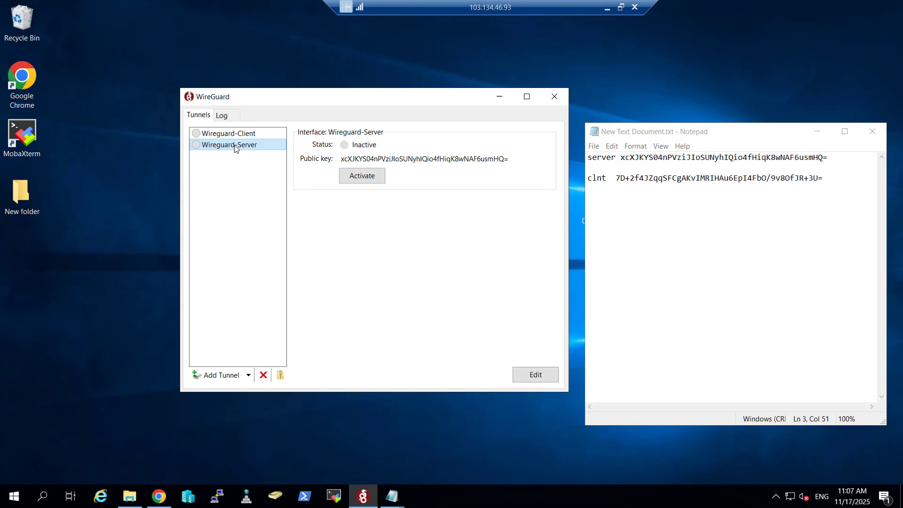
pyautogui.click(529, 376)
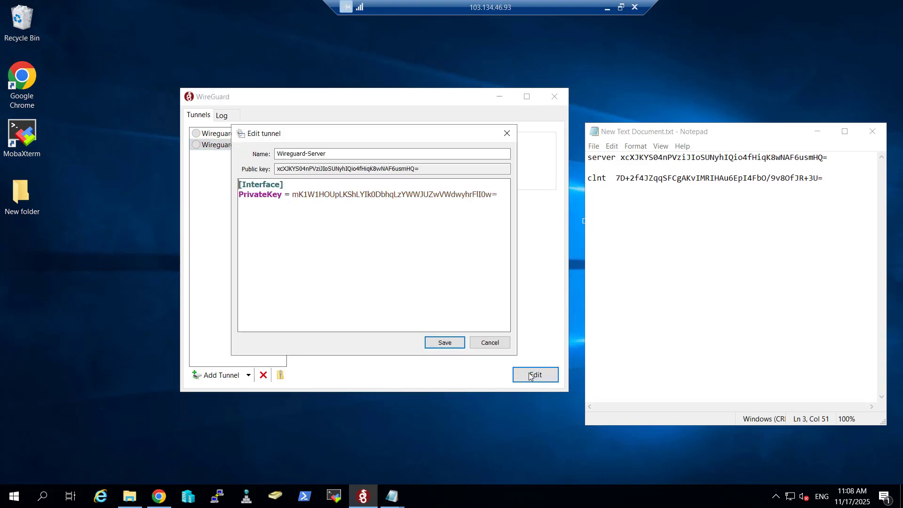
pyautogui.moveTo(395, 499)
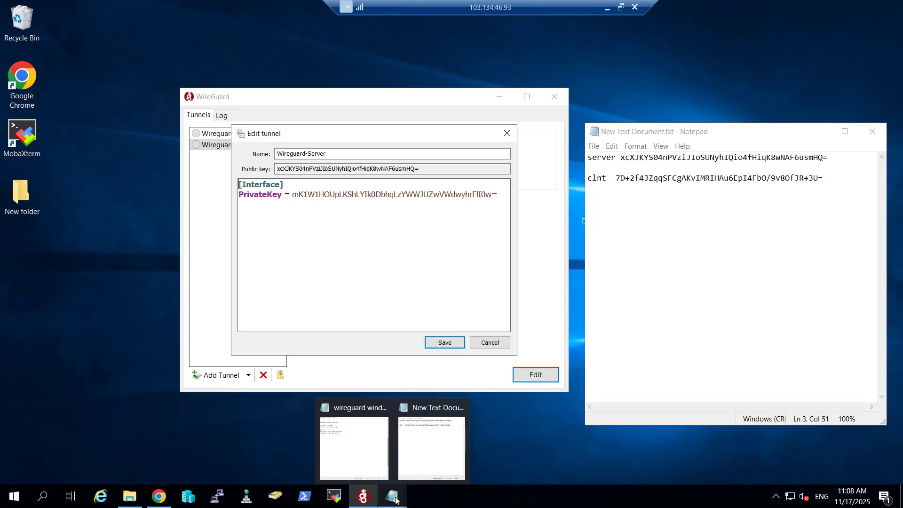
pyautogui.click(357, 456)
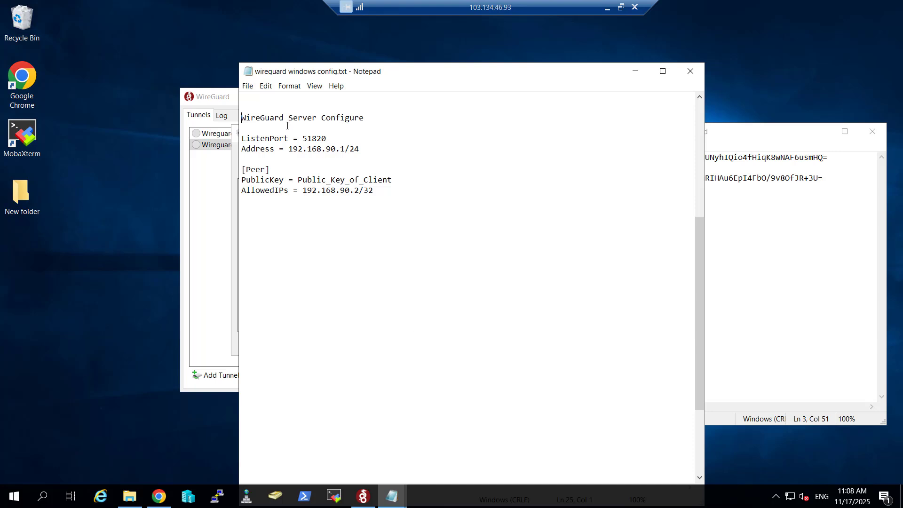
pyautogui.moveTo(377, 192); pyautogui.dragTo(241, 138)
pyautogui.click(633, 71)
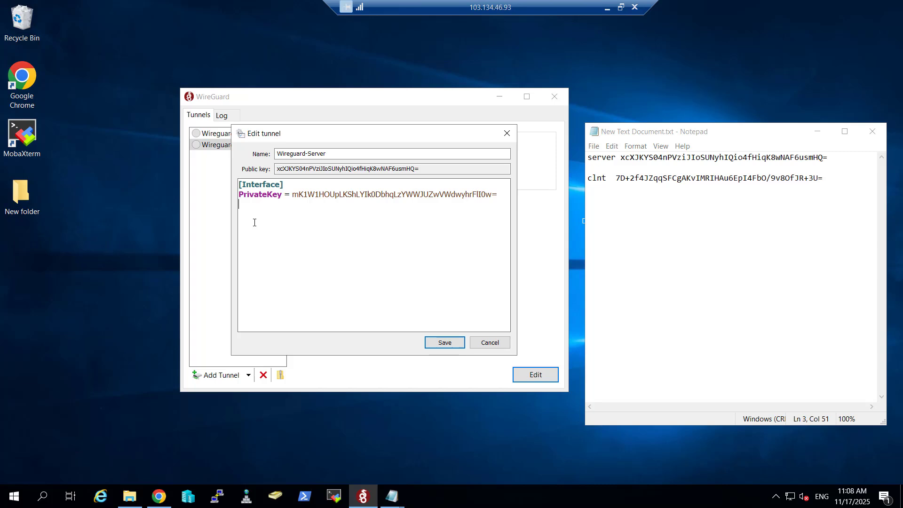
pyautogui.hotkey('ctrl', 'v')
pyautogui.click(295, 169)
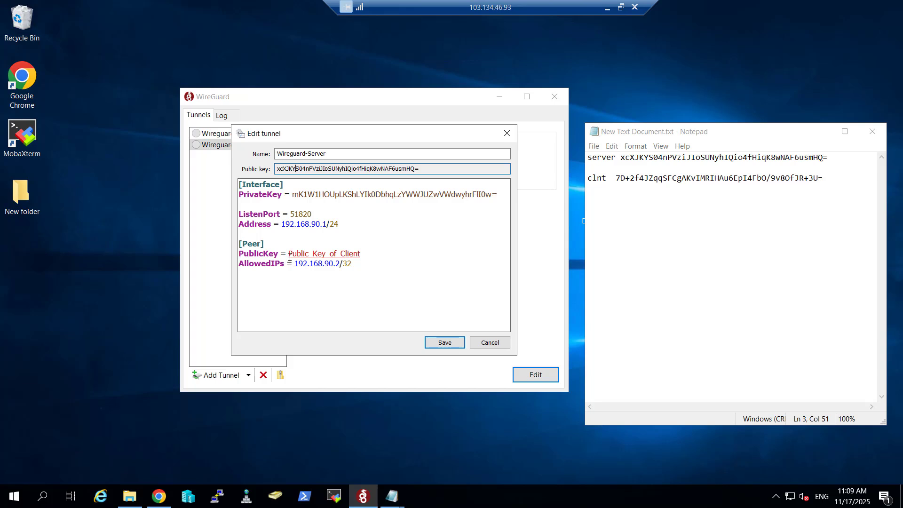
# - Replace the Public_Key_of_Client placeholder with the client's public key and save the tunnel
pyautogui.moveTo(617, 178); pyautogui.dragTo(823, 177)
pyautogui.rightClick(618, 177)
pyautogui.click(633, 210)
pyautogui.click(294, 261)
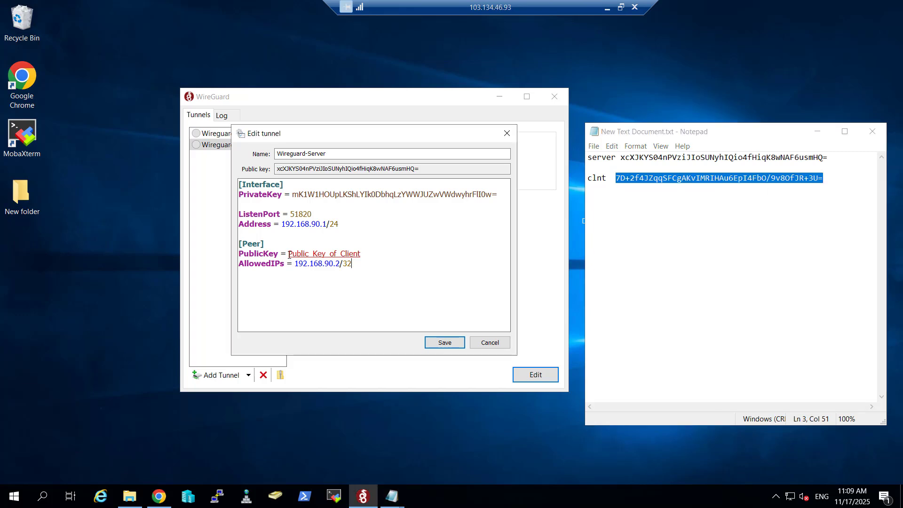
pyautogui.moveTo(289, 255); pyautogui.dragTo(370, 254)
pyautogui.hotkey('ctrl', 'v')
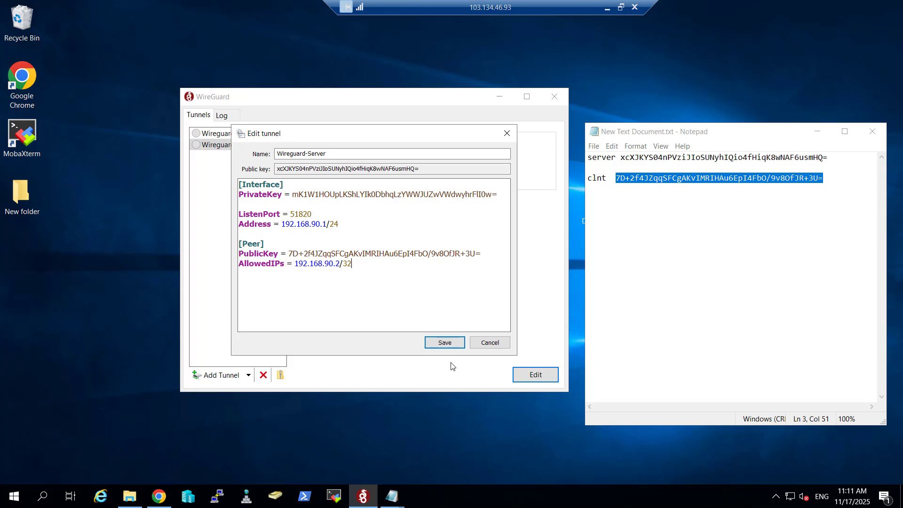
pyautogui.click(442, 347)
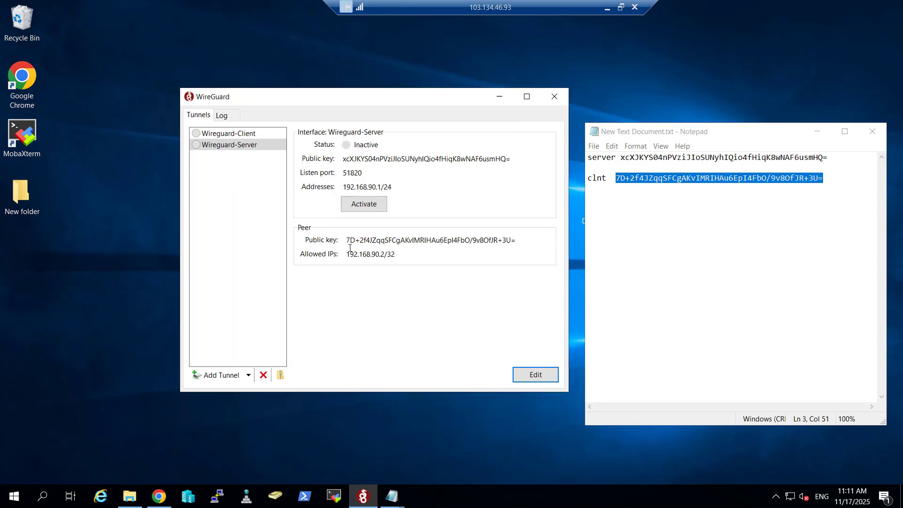
# - Paste Address 192.168.90.2/24, DNS 8.8.8.8, 8.8.4.4 through Endpoint into the Wireguard-Client config
pyautogui.click(229, 133)
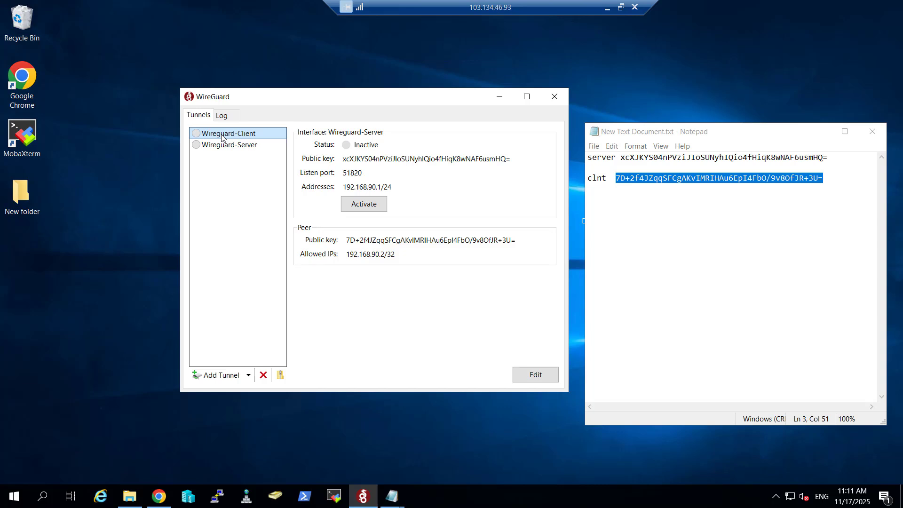
pyautogui.click(533, 375)
pyautogui.moveTo(391, 496)
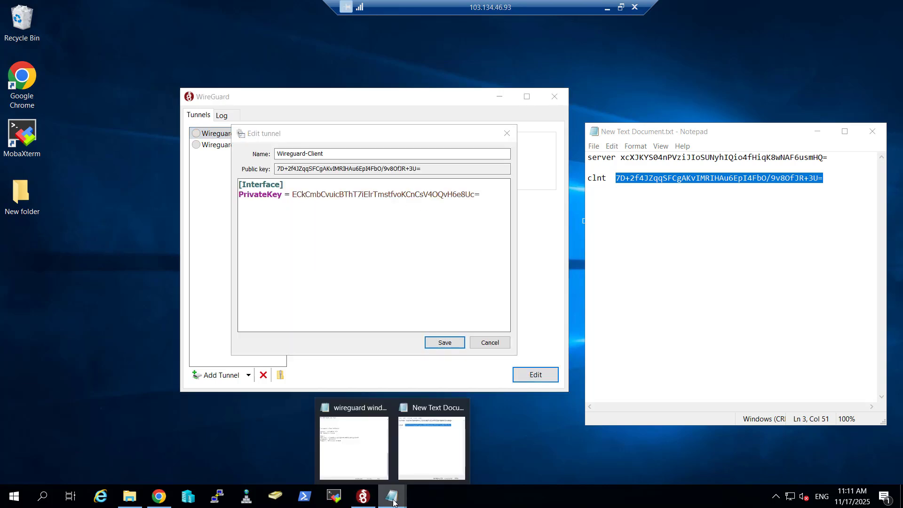
pyautogui.click(365, 467)
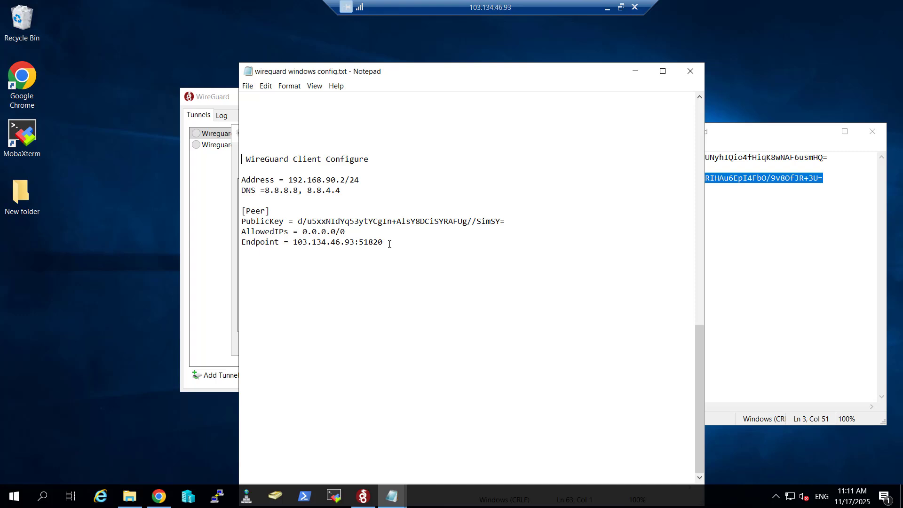
pyautogui.moveTo(388, 243); pyautogui.dragTo(241, 180)
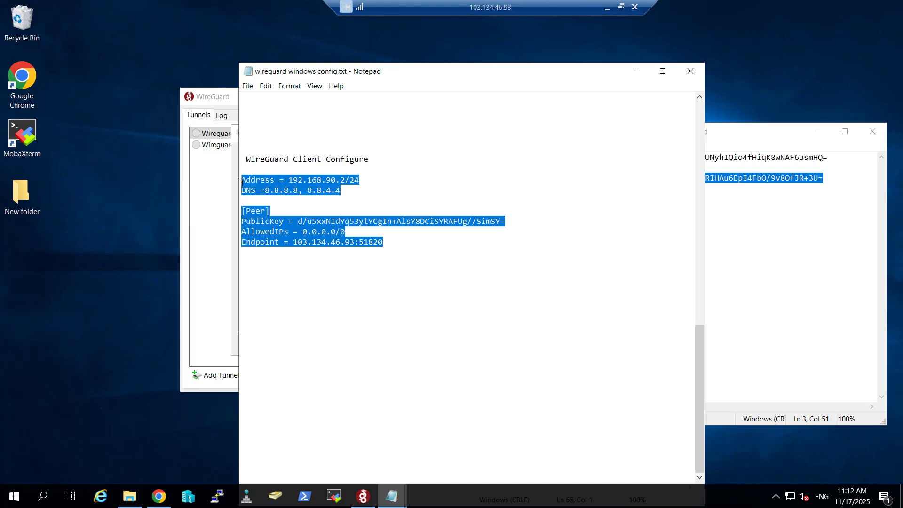
pyautogui.hotkey('ctrl', 'c')
pyautogui.hotkey('alt', 'Tab')
pyautogui.hotkey('ctrl', 'v')
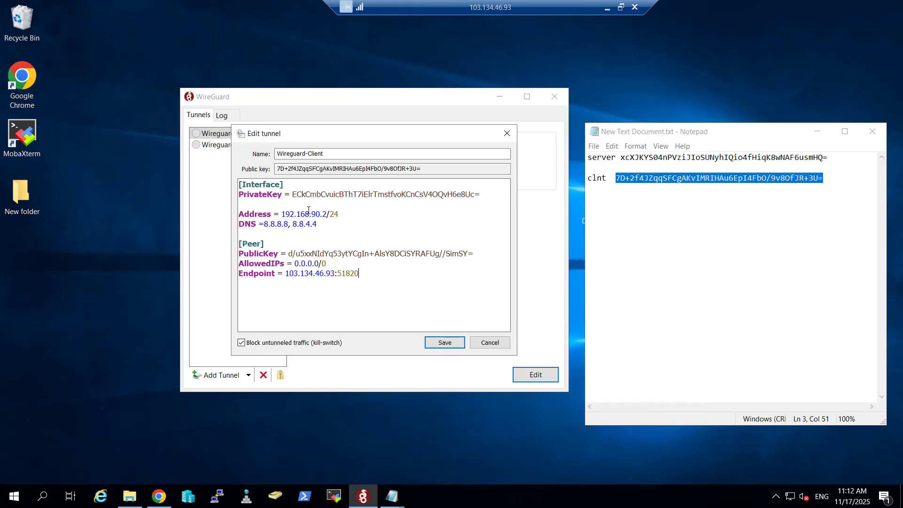
pyautogui.hotkey('shift', 'End')
pyautogui.click(358, 224)
# - Set the peer PublicKey to the server key, check AllowedIPs 0.0.0.0/0 and Endpoint, then save
pyautogui.moveTo(828, 158); pyautogui.dragTo(621, 158)
pyautogui.hotkey('alt', 'Tab')
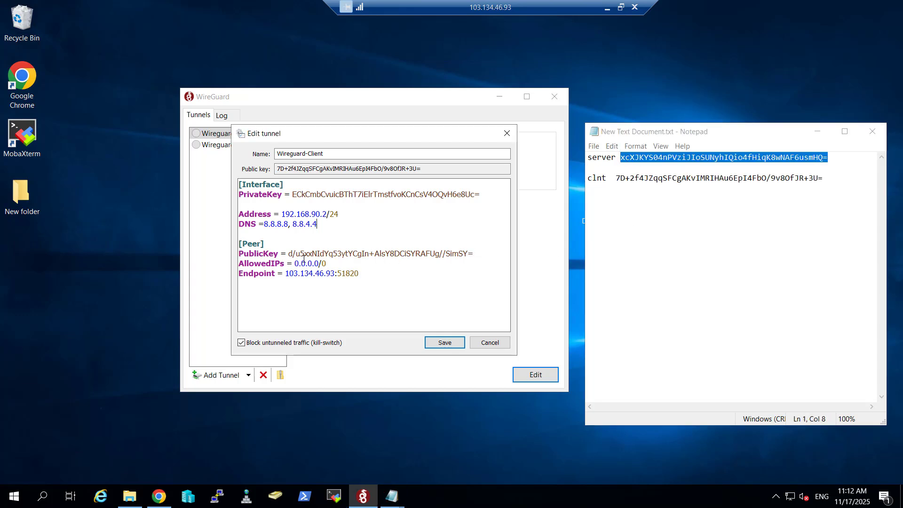
pyautogui.moveTo(288, 254); pyautogui.dragTo(477, 254)
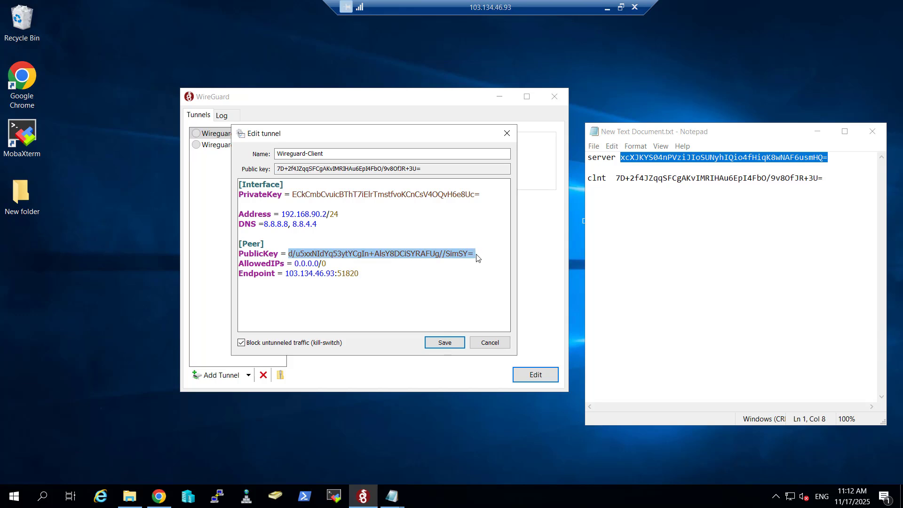
pyautogui.hotkey('ctrl', 'v')
pyautogui.moveTo(294, 263); pyautogui.dragTo(358, 274)
pyautogui.click(278, 274)
pyautogui.click(338, 273)
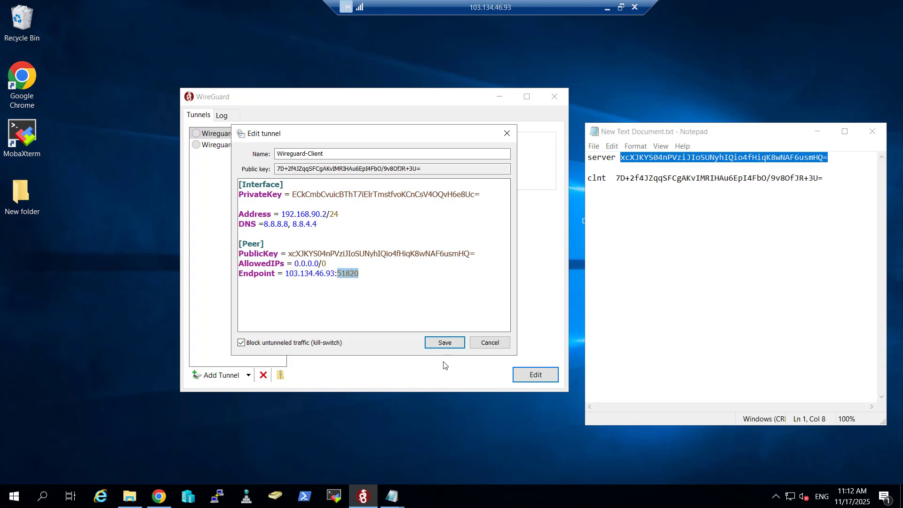
pyautogui.click(443, 346)
pyautogui.click(872, 131)
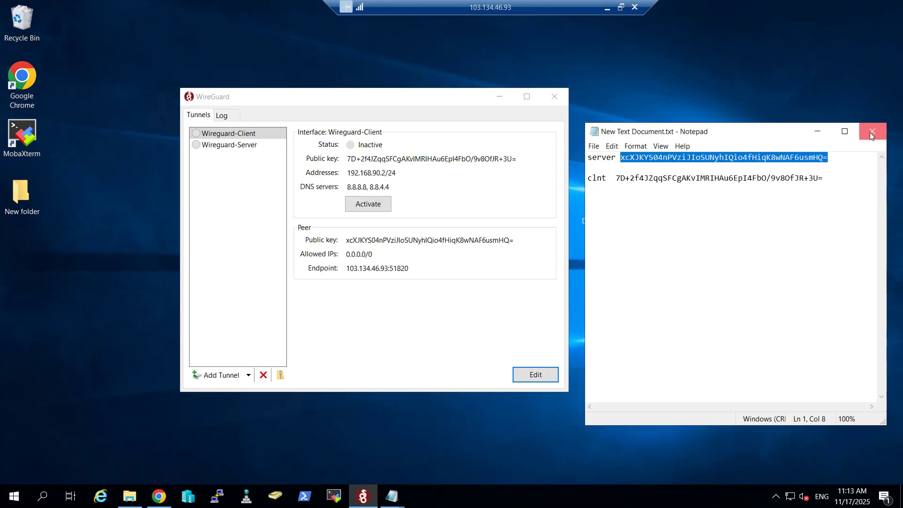
# - Save and close the key notes, then export both tunnels as a zip archive on the desktop
pyautogui.click(427, 265)
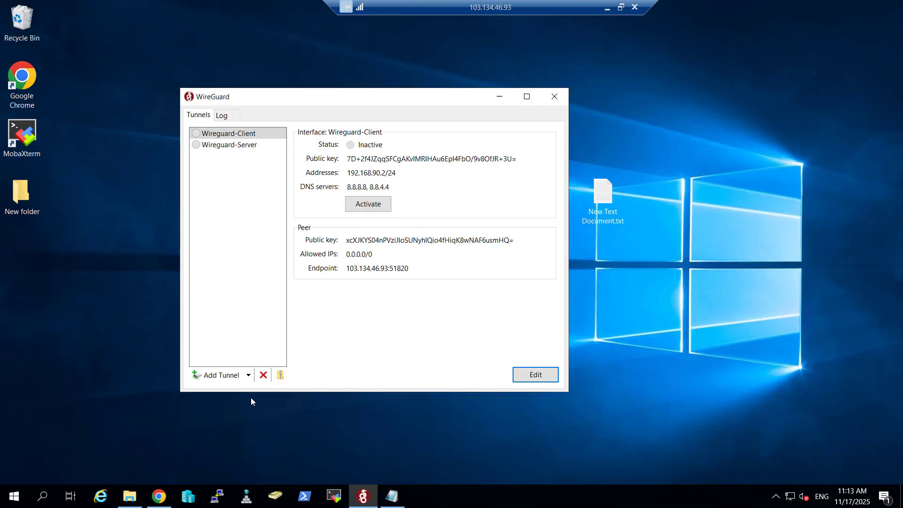
pyautogui.click(281, 376)
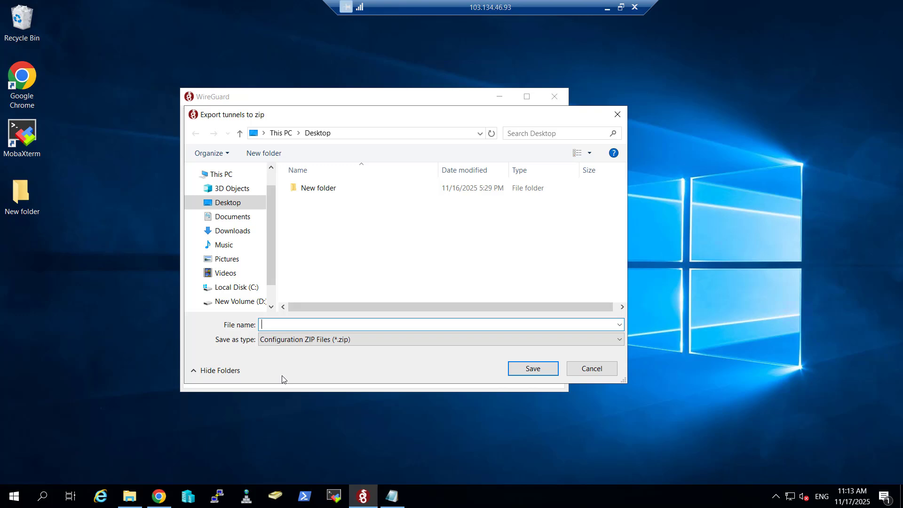
pyautogui.write('wire')
pyautogui.click(521, 371)
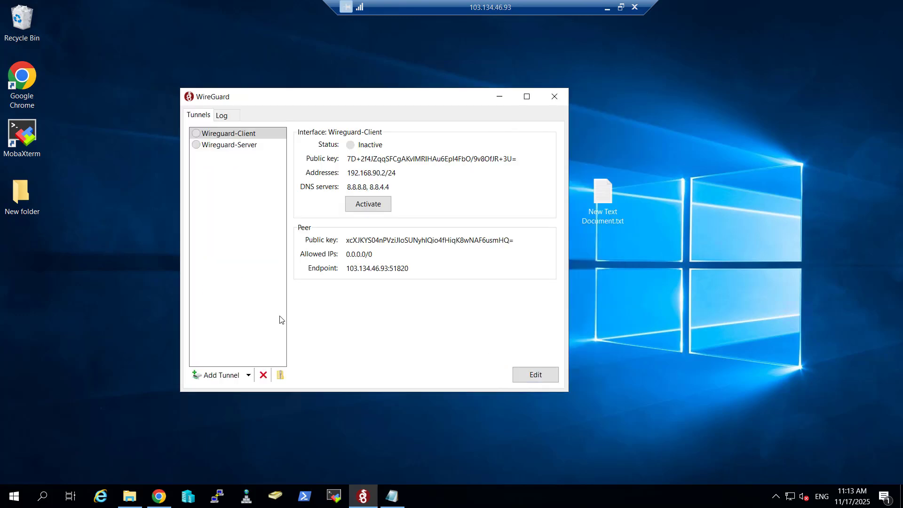
pyautogui.rightClick(23, 253)
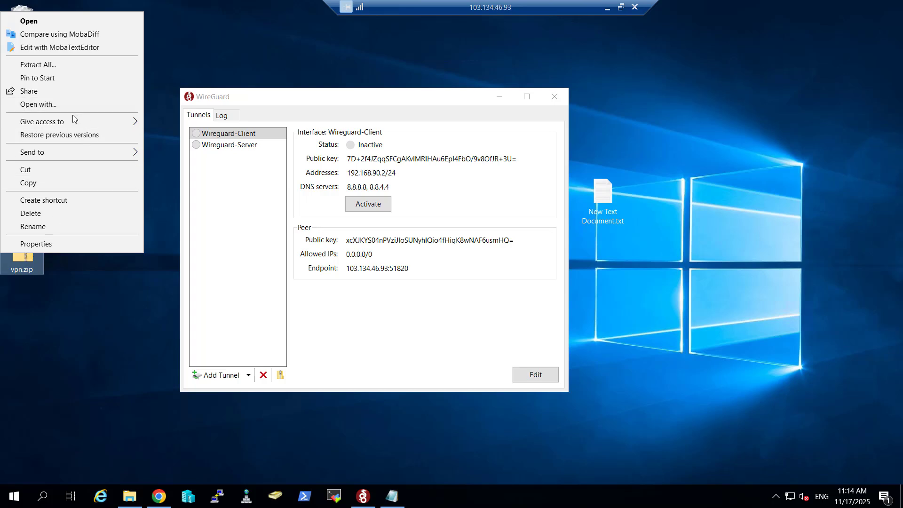
# - Extract vpn.zip into a vpn folder containing Wireguard-Client.conf and Wireguard-Server.conf
pyautogui.click(49, 67)
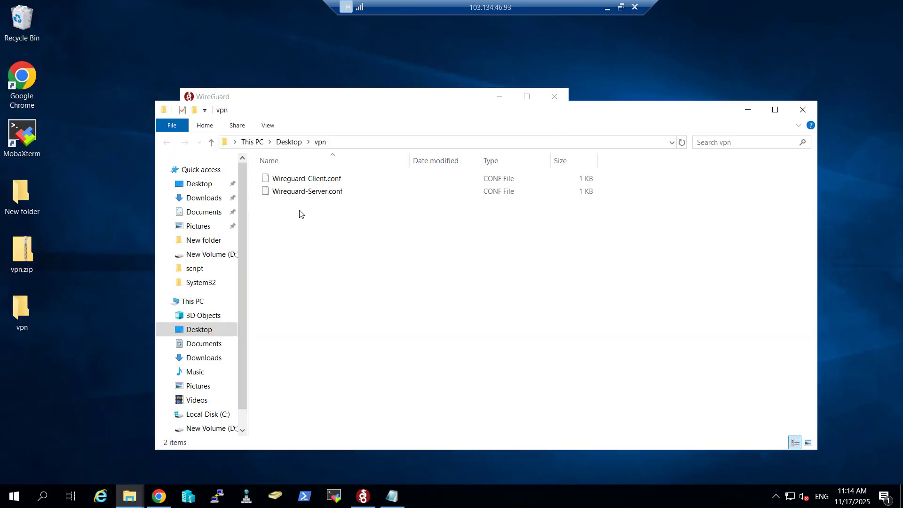
pyautogui.click(284, 183)
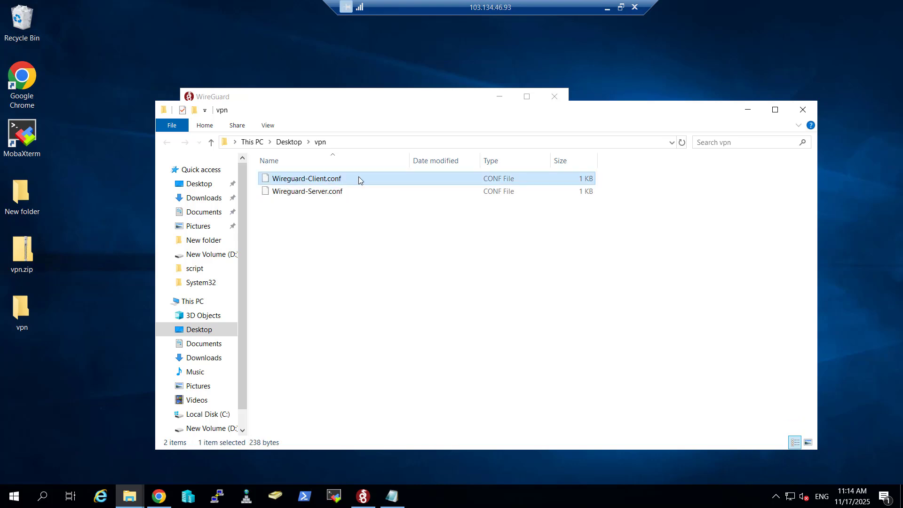
pyautogui.hotkey('alt', 'F4')
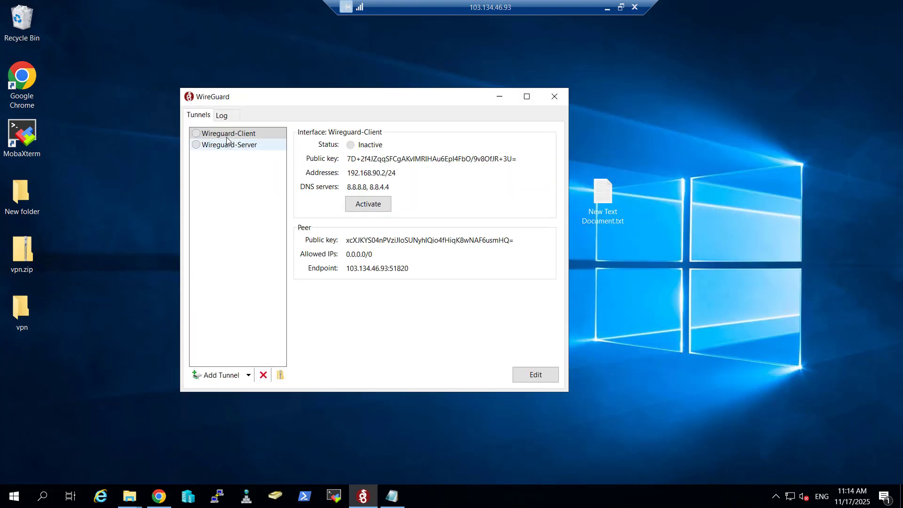
# - Delete the Wireguard-Client tunnel and activate Wireguard-Server
pyautogui.click(263, 375)
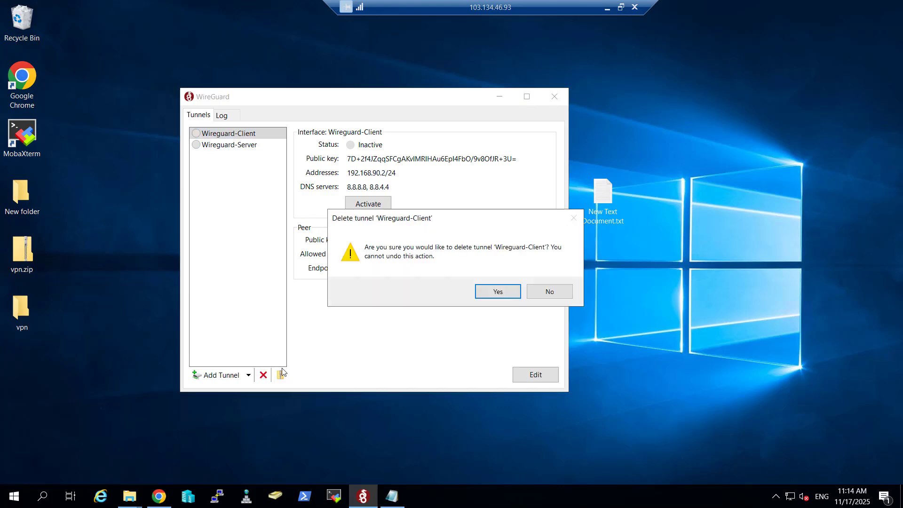
pyautogui.click(489, 291)
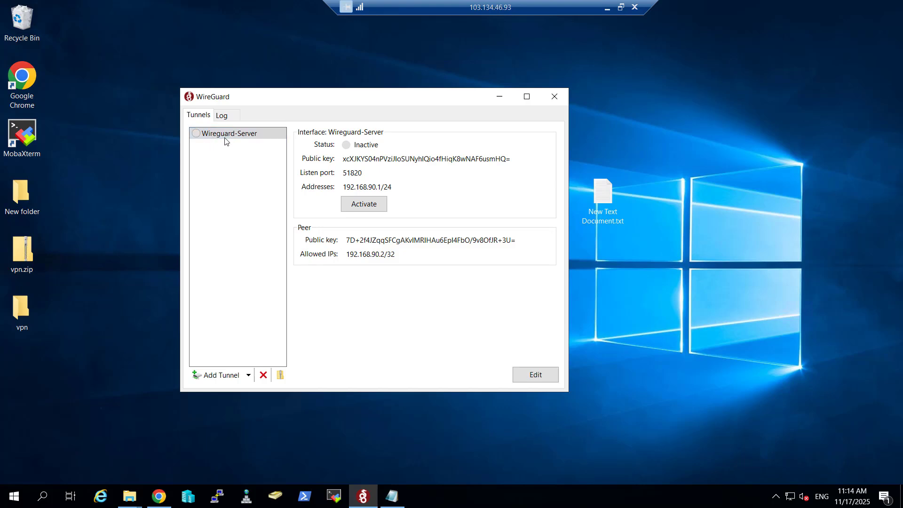
pyautogui.click(366, 204)
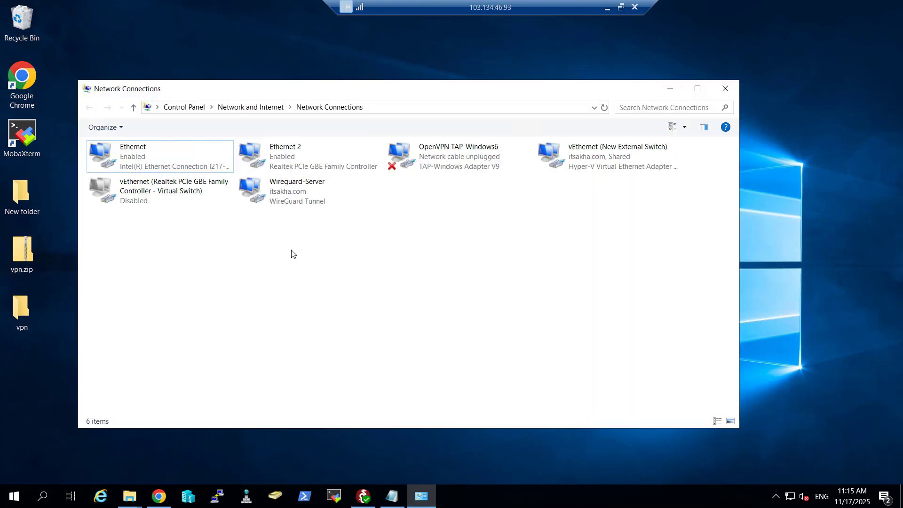
# - Check the IP details in the vEthernet (New External Switch) connection status
pyautogui.click(314, 193)
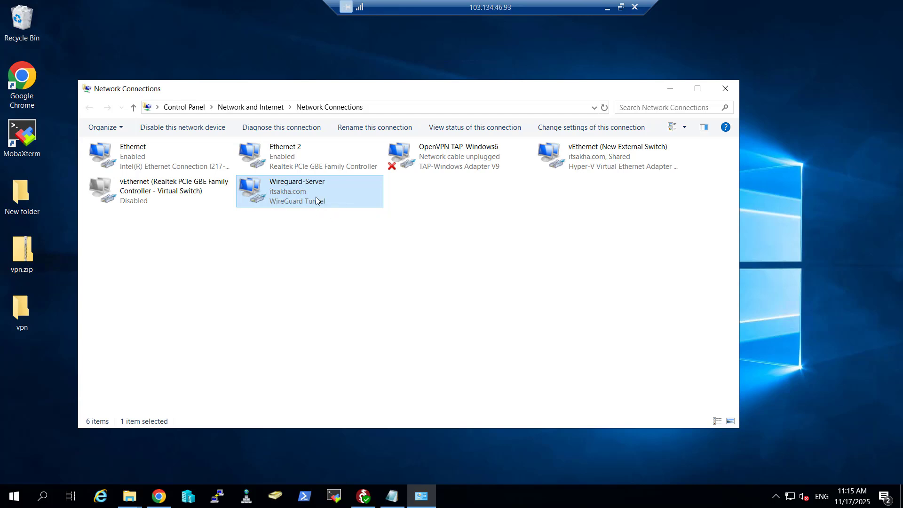
pyautogui.rightClick(569, 158)
pyautogui.click(512, 179)
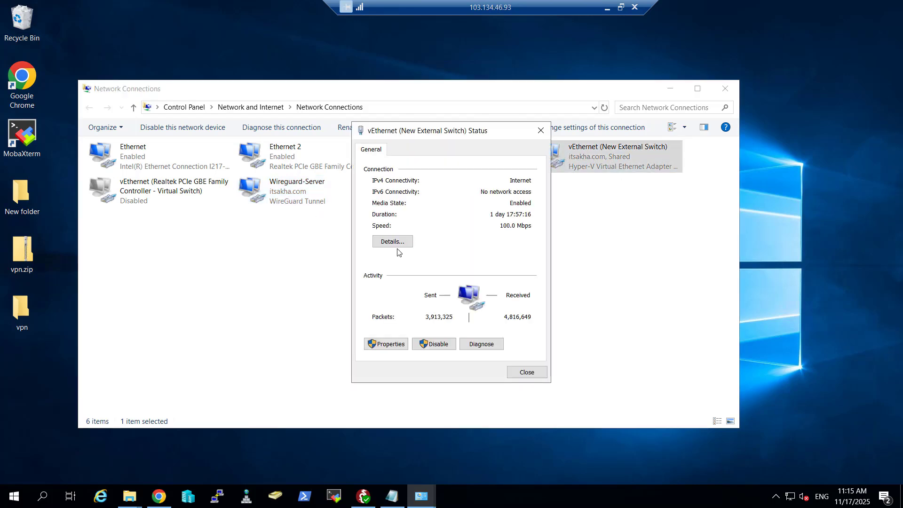
pyautogui.click(395, 243)
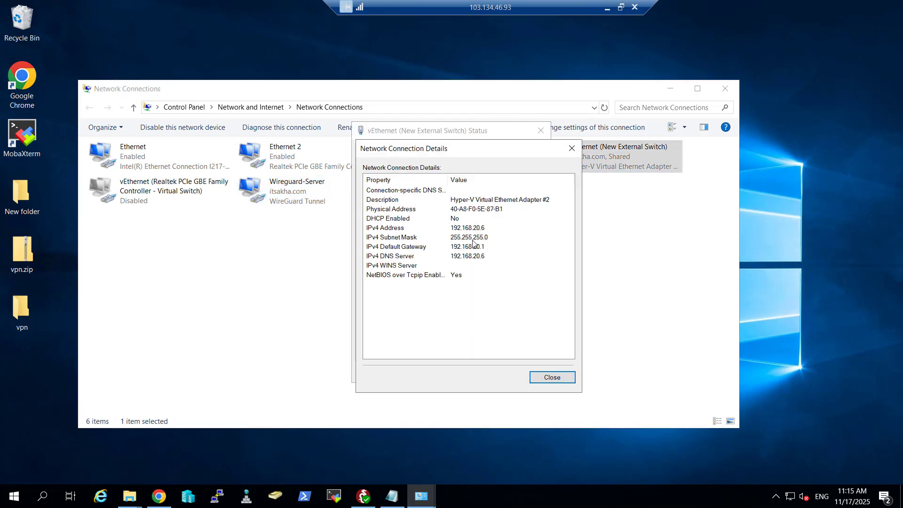
pyautogui.click(548, 378)
pyautogui.click(527, 372)
# - Enable Internet Connection Sharing on vEthernet, with Wireguard-Server as the home networking connection
pyautogui.rightClick(557, 157)
pyautogui.click(488, 280)
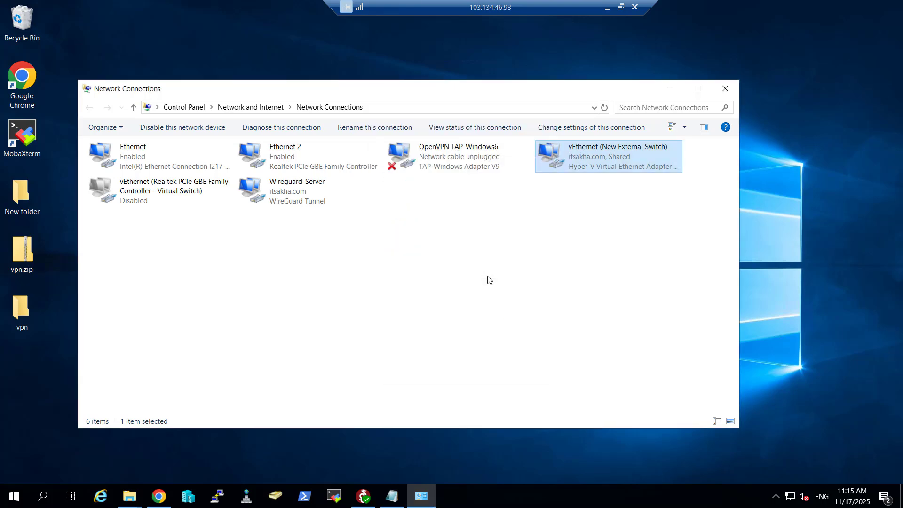
pyautogui.click(151, 155)
pyautogui.click(196, 224)
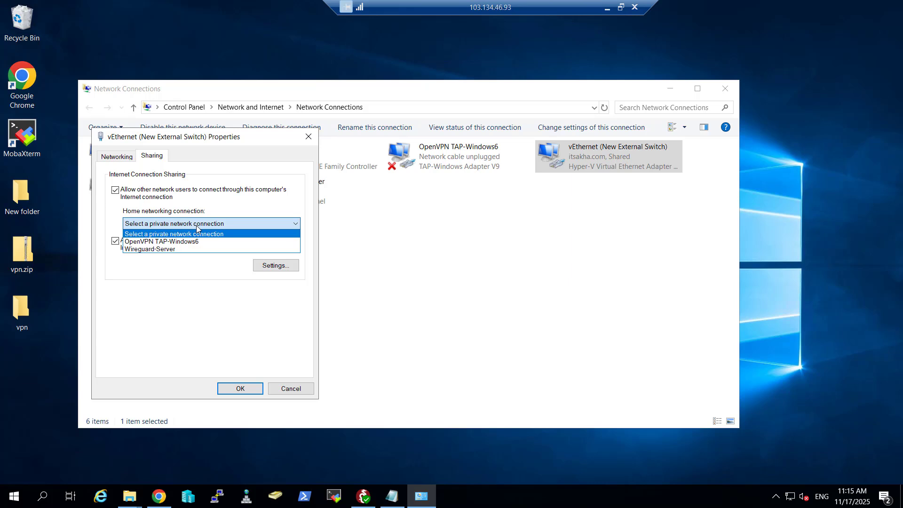
pyautogui.click(160, 249)
pyautogui.click(241, 388)
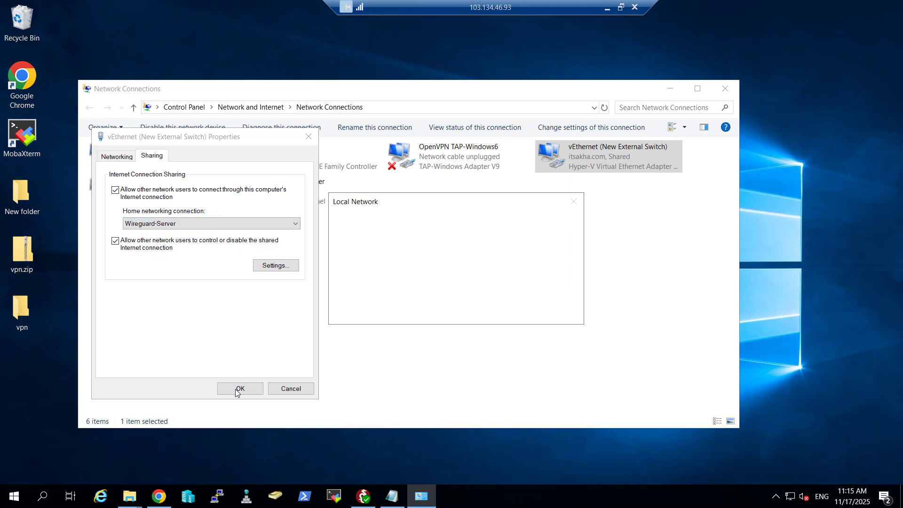
pyautogui.click(486, 314)
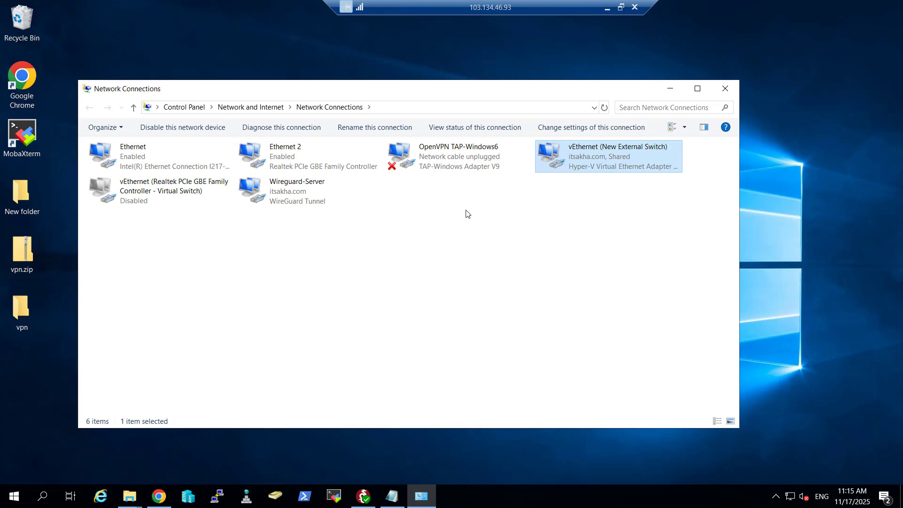
# - Copy wireguard-installer.exe from the server's Downloads folder
pyautogui.click(724, 90)
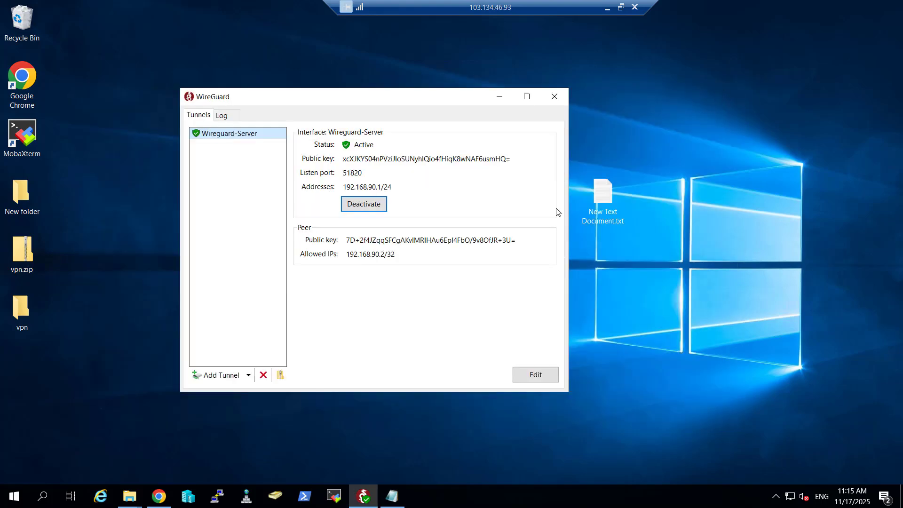
pyautogui.click(130, 499)
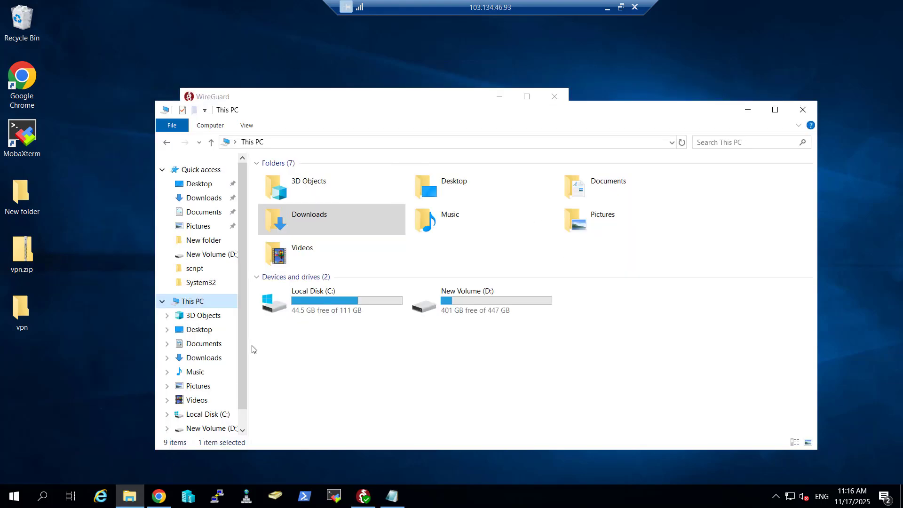
pyautogui.click(201, 199)
pyautogui.scroll(-1, 301, 419)
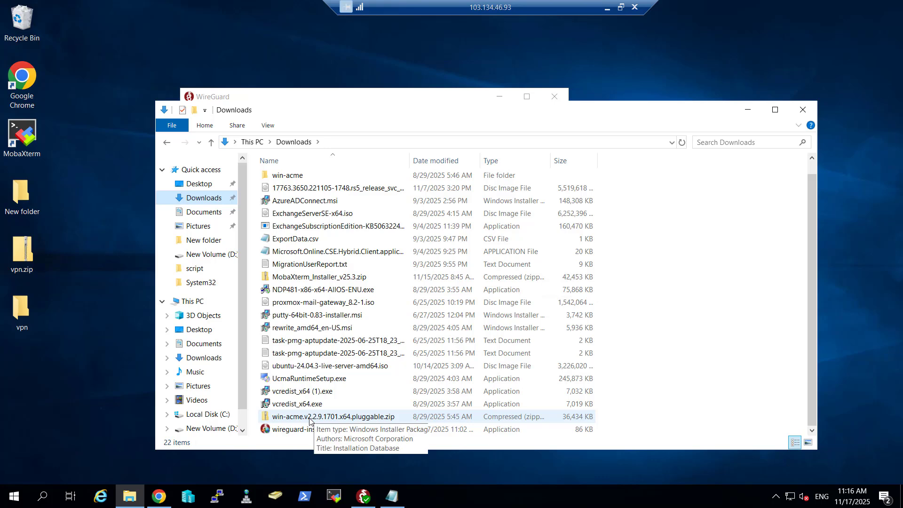
pyautogui.rightClick(298, 430)
pyautogui.click(198, 360)
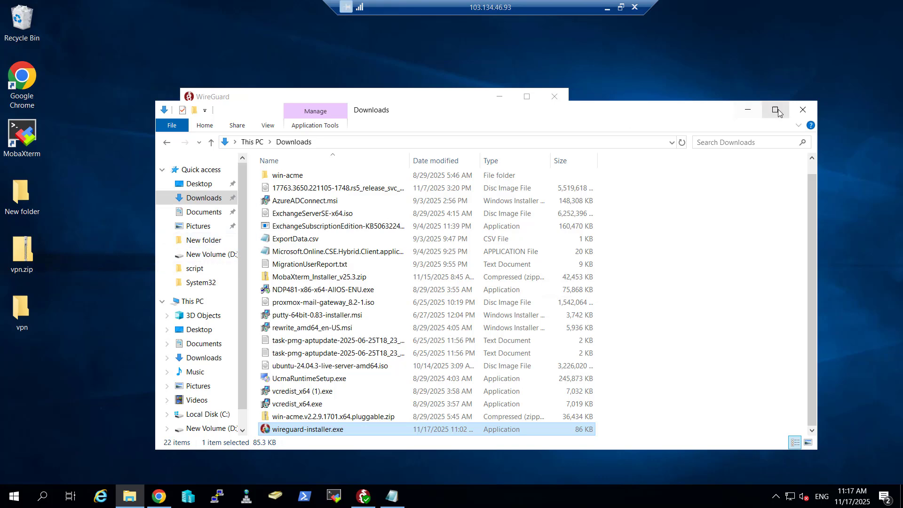
# - Copy Wireguard-Client.conf from the vpn folder on the server's desktop
pyautogui.click(748, 110)
pyautogui.doubleClick(22, 310)
pyautogui.click(316, 182)
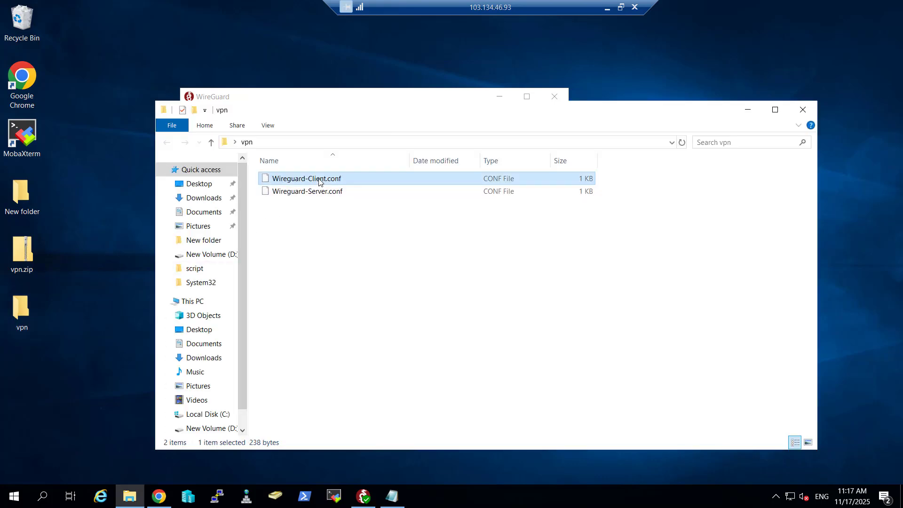
pyautogui.rightClick(316, 182)
pyautogui.click(203, 307)
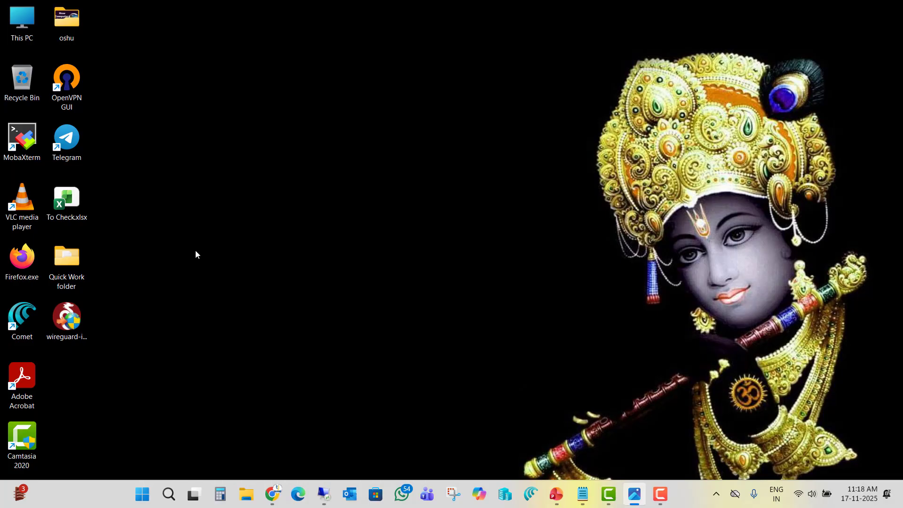
# - Paste the copied files onto the local desktop and run wireguard-installer.exe
pyautogui.rightClick(190, 253)
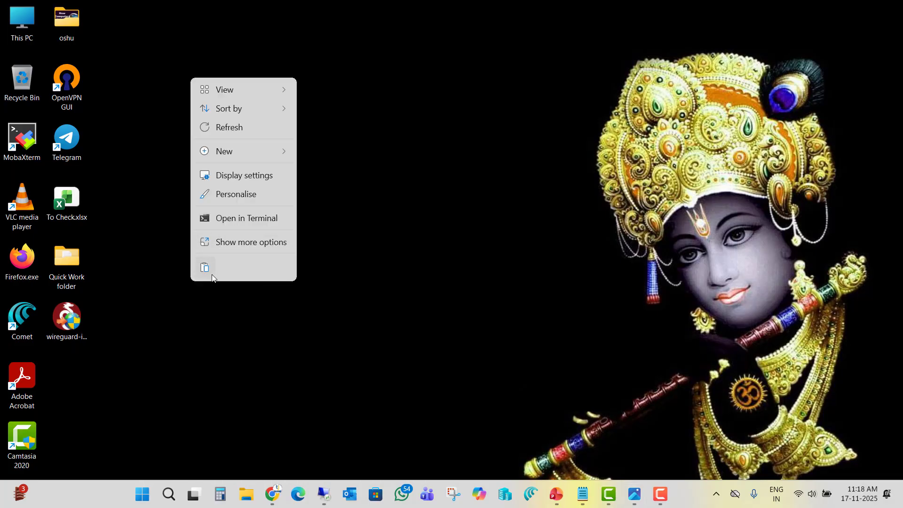
pyautogui.click(205, 270)
pyautogui.click(65, 332)
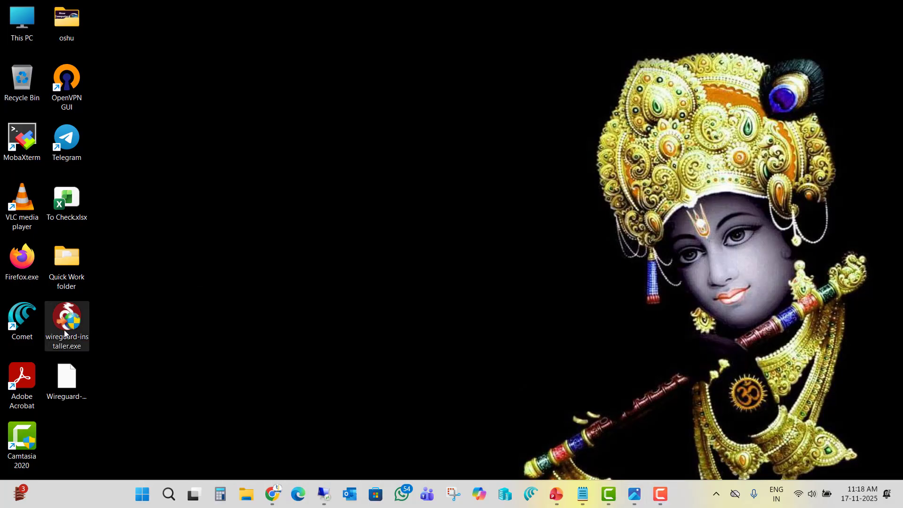
pyautogui.doubleClick(64, 333)
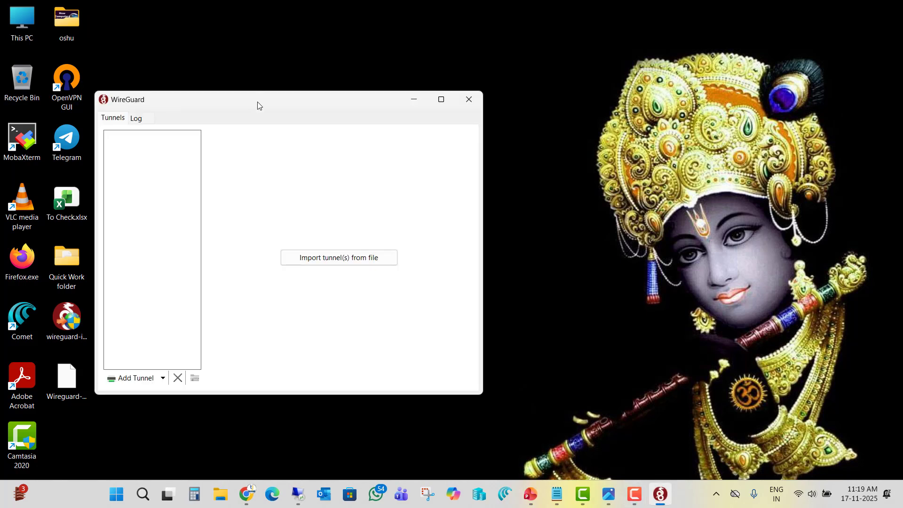
pyautogui.moveTo(258, 105); pyautogui.dragTo(311, 103)
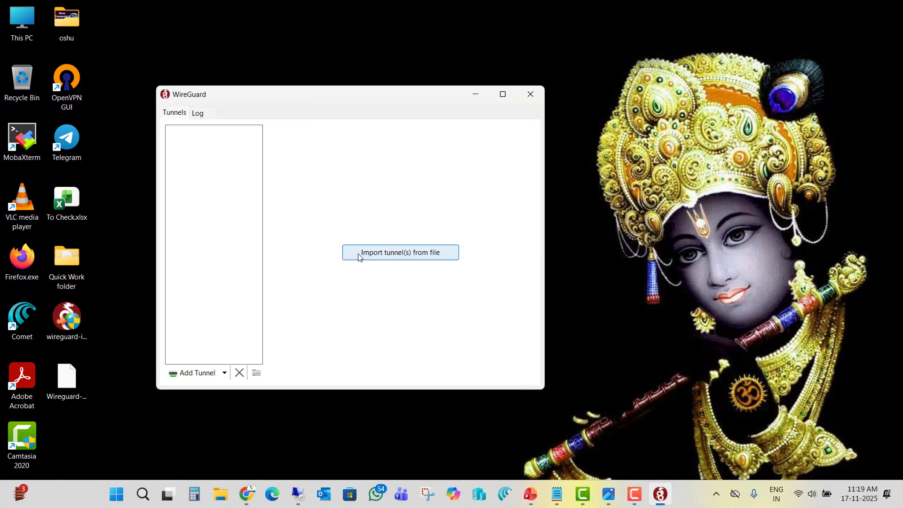
# - Import the tunnel from Desktop > Wireguard-Client.conf
pyautogui.click(75, 393)
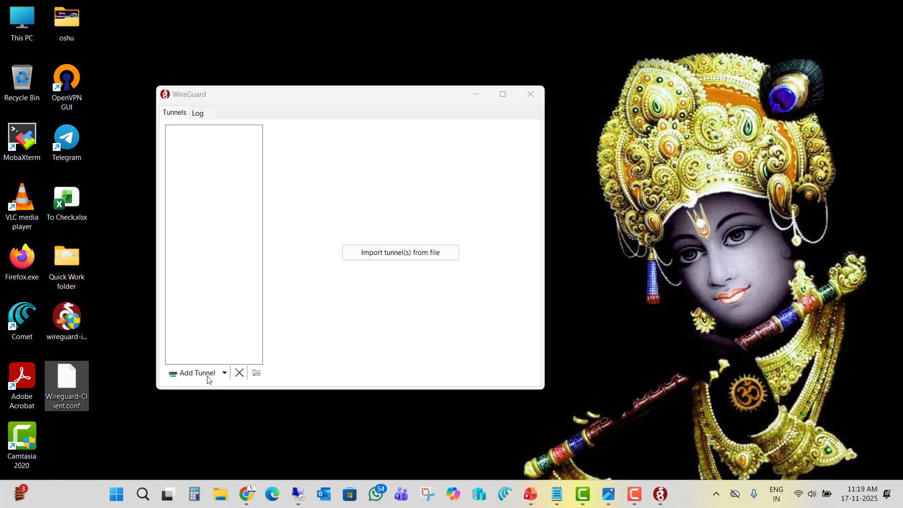
pyautogui.click(379, 256)
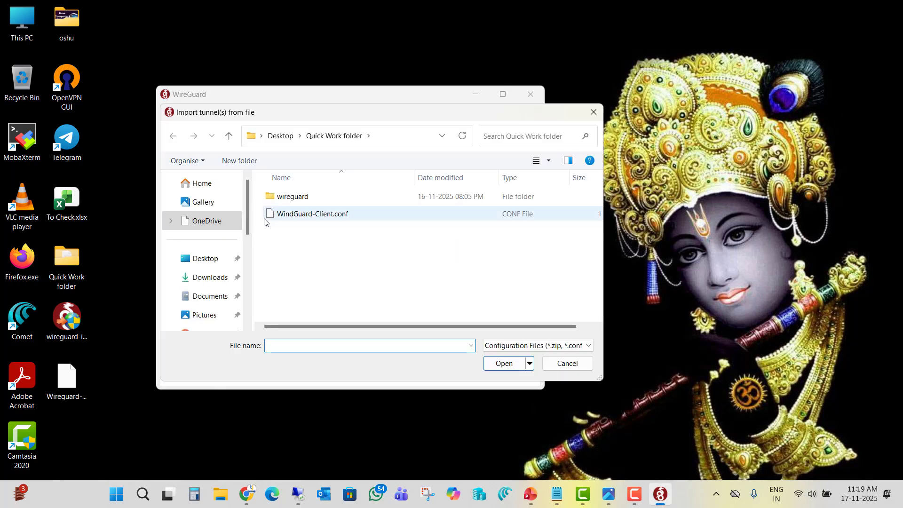
pyautogui.click(205, 258)
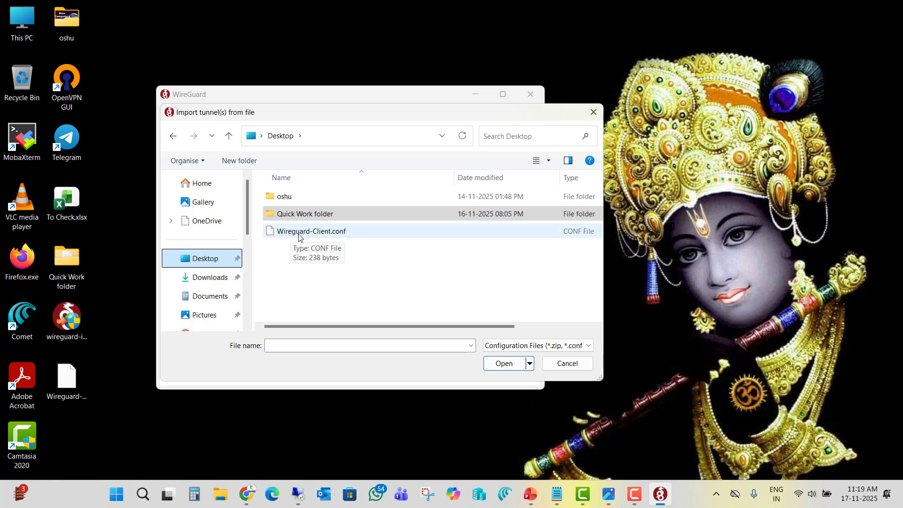
pyautogui.doubleClick(299, 233)
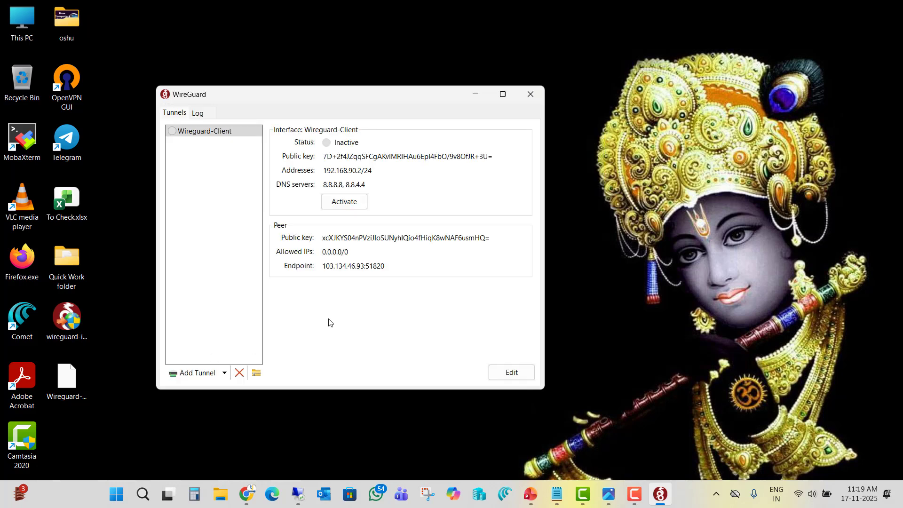
# - Activate the Wireguard-Client tunnel and check the log for the handshake from 103.134.46.93:51820
pyautogui.click(348, 202)
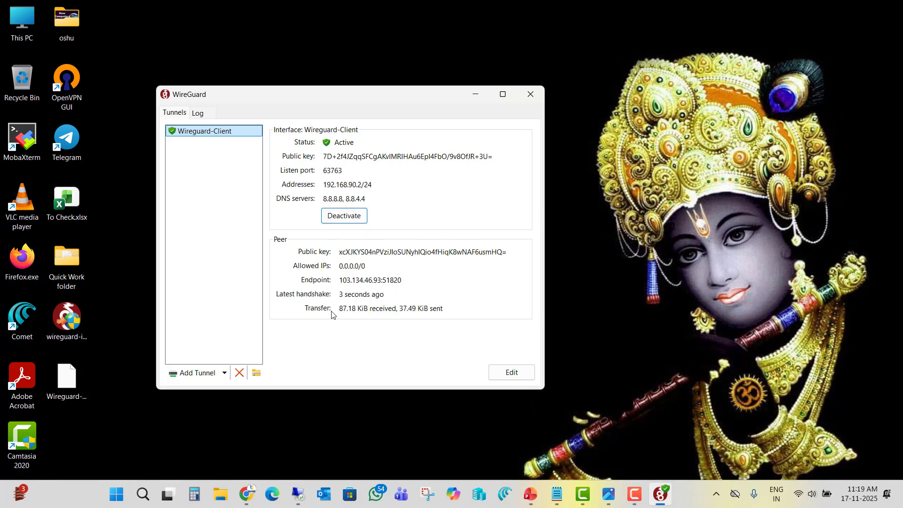
pyautogui.click(197, 113)
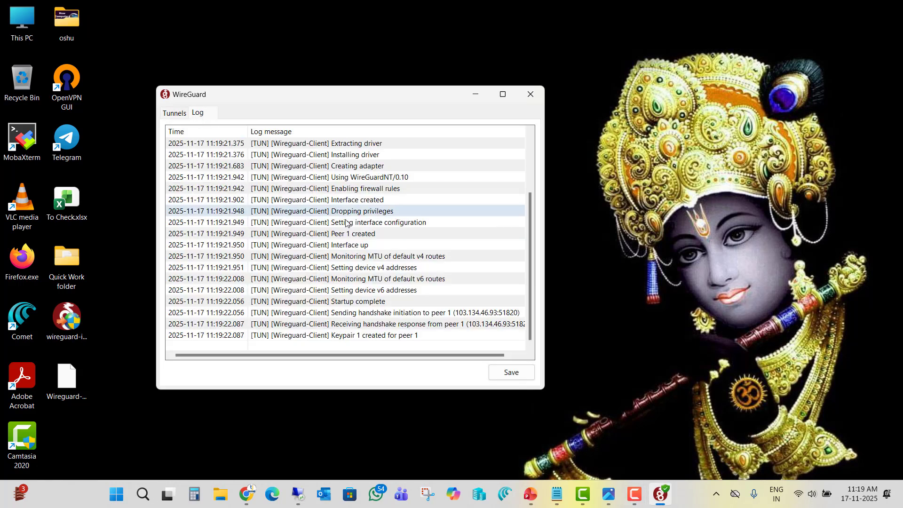
pyautogui.moveTo(378, 356); pyautogui.dragTo(389, 357)
pyautogui.click(364, 323)
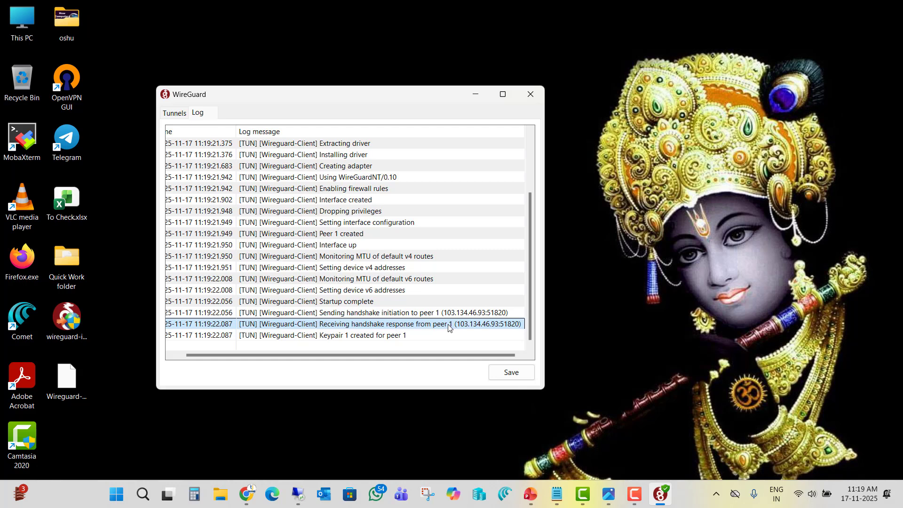
pyautogui.click(174, 113)
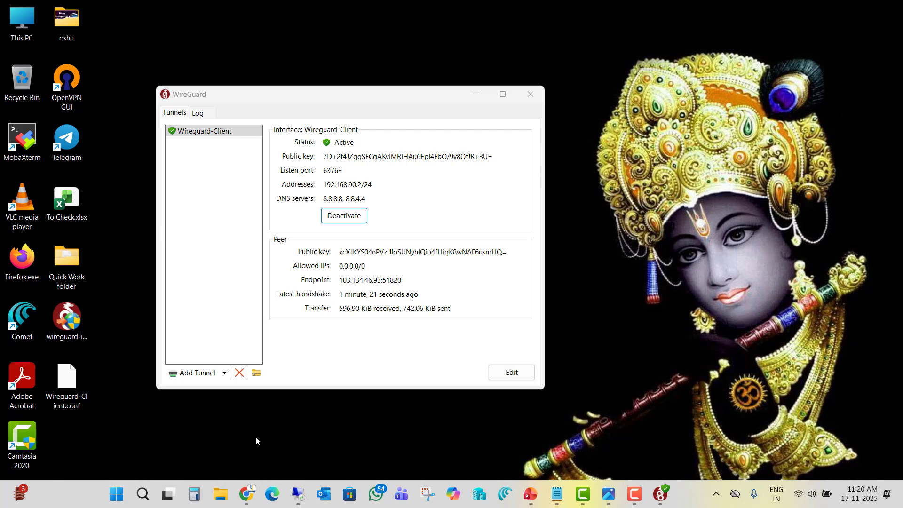
# - Ping 192.168.90.1 from a Command Prompt
pyautogui.press('super+r')
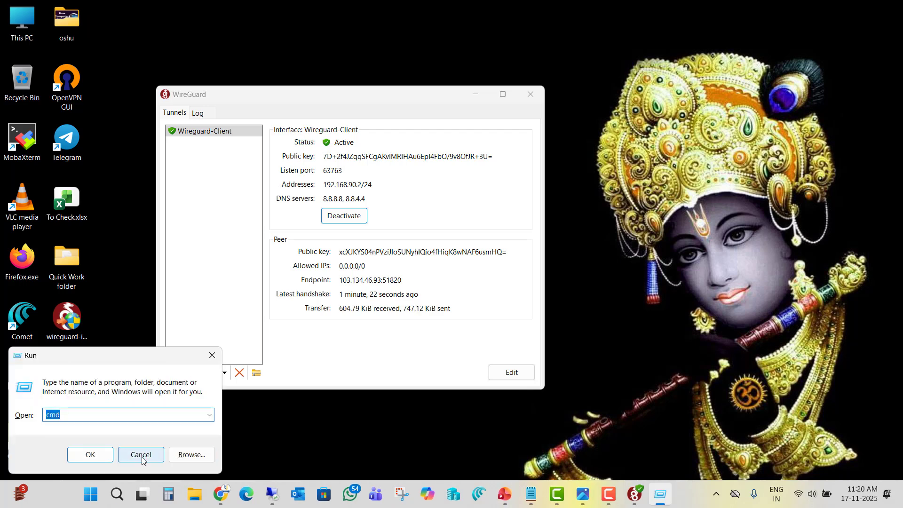
pyautogui.click(99, 458)
pyautogui.write('ping 192.168.20.1')
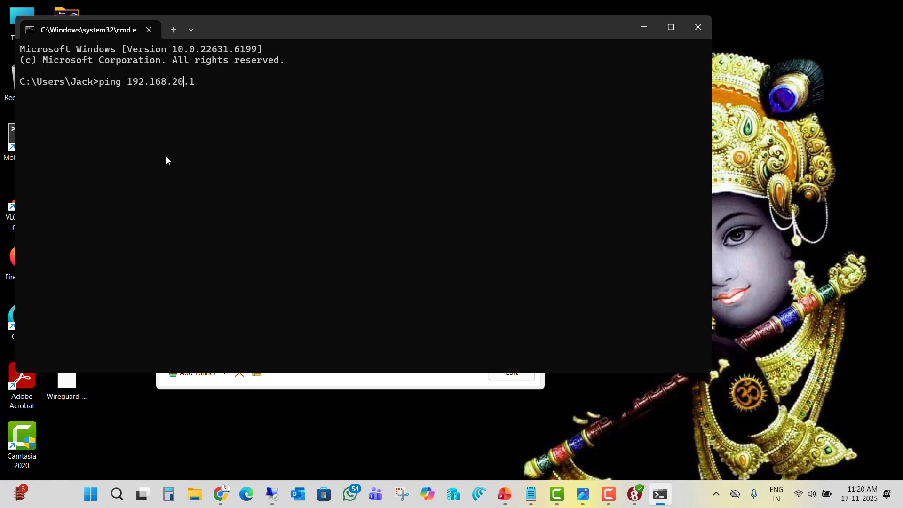
pyautogui.press('BackSpace')
pyautogui.press('BackSpace')
pyautogui.write('90')
pyautogui.press('Return')
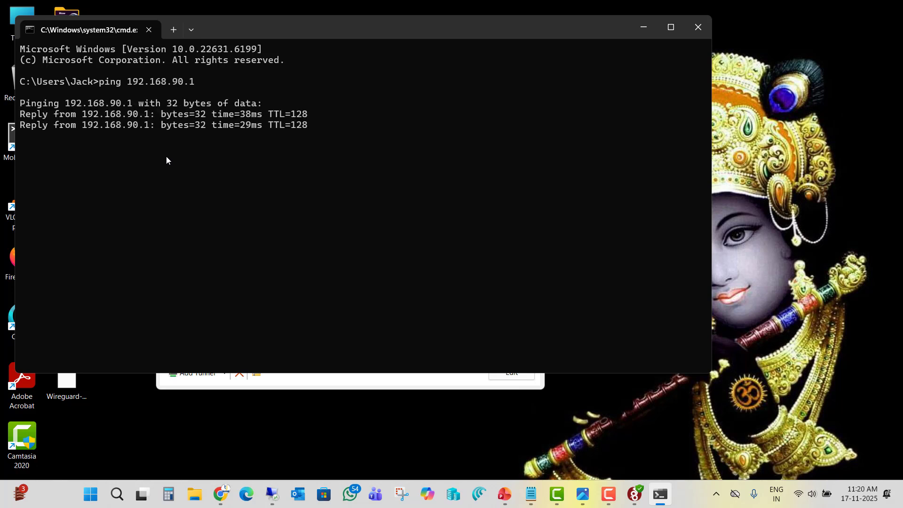
# - Ping 192.168.20.6 as well, then close the Command Prompt
pyautogui.press('Up')
pyautogui.press('Up')
pyautogui.press('Left')
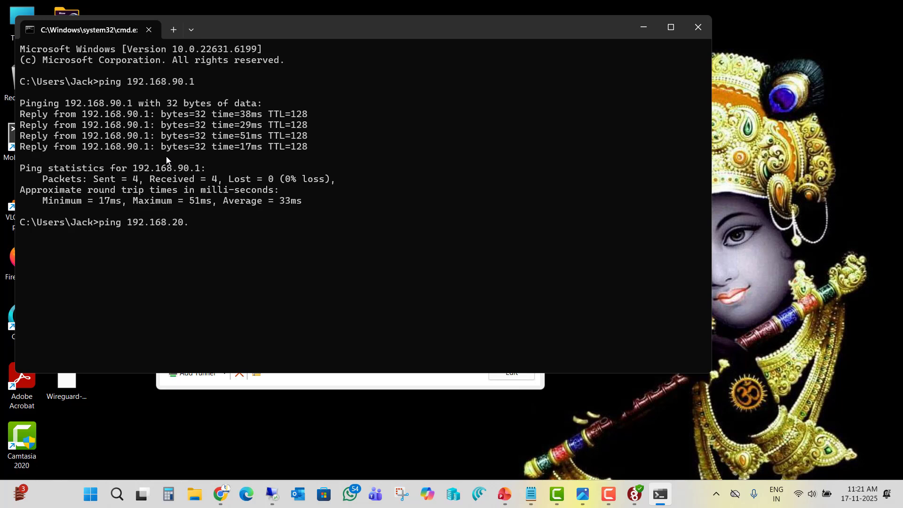
pyautogui.press('Return')
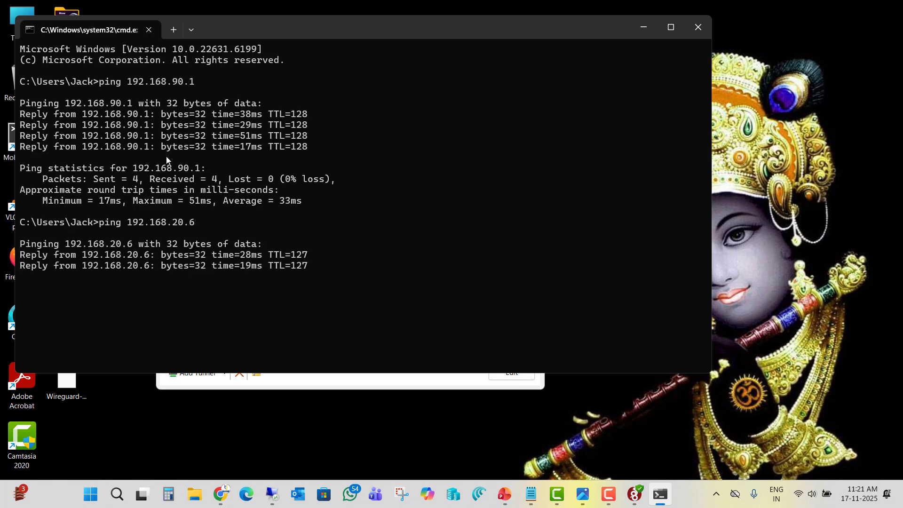
pyautogui.click(698, 28)
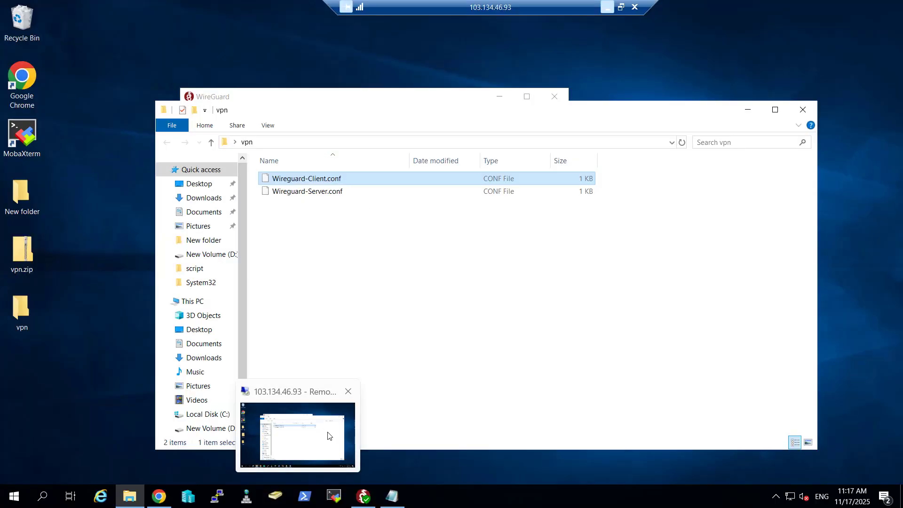
# - Close the 103.134.46.93 session and connect Remote Desktop to 192.168.20.6 with the server password
pyautogui.click(327, 436)
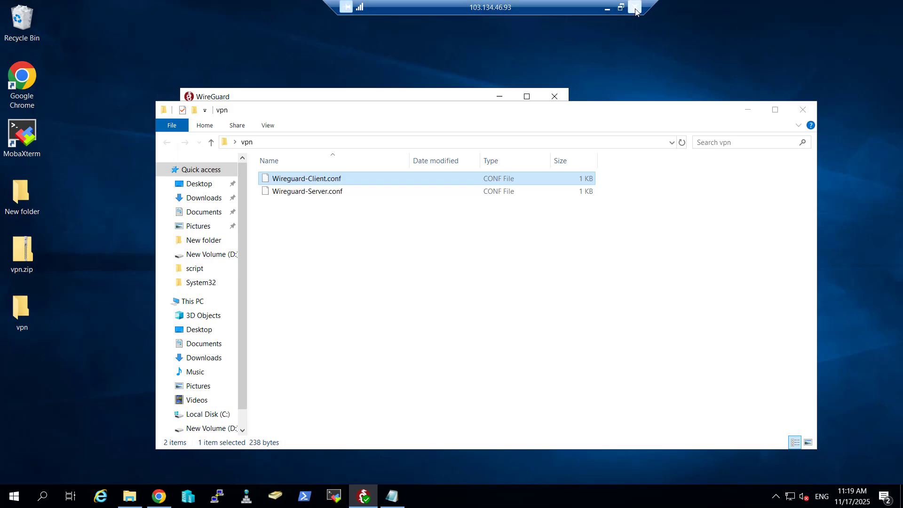
pyautogui.click(635, 7)
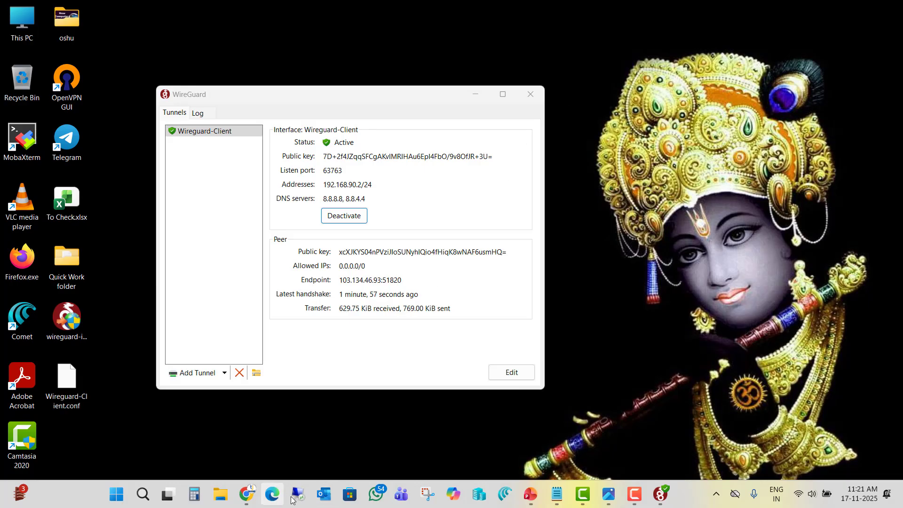
pyautogui.click(297, 494)
pyautogui.click(518, 156)
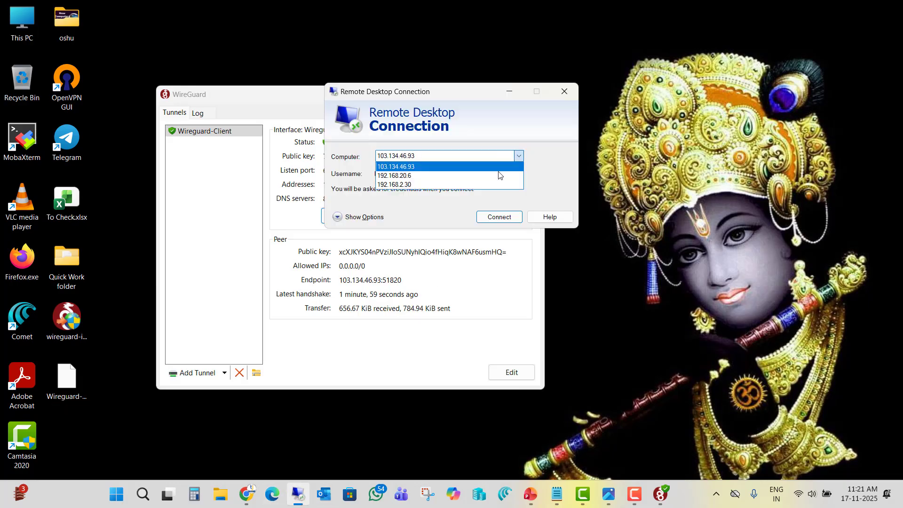
pyautogui.click(386, 176)
pyautogui.click(496, 217)
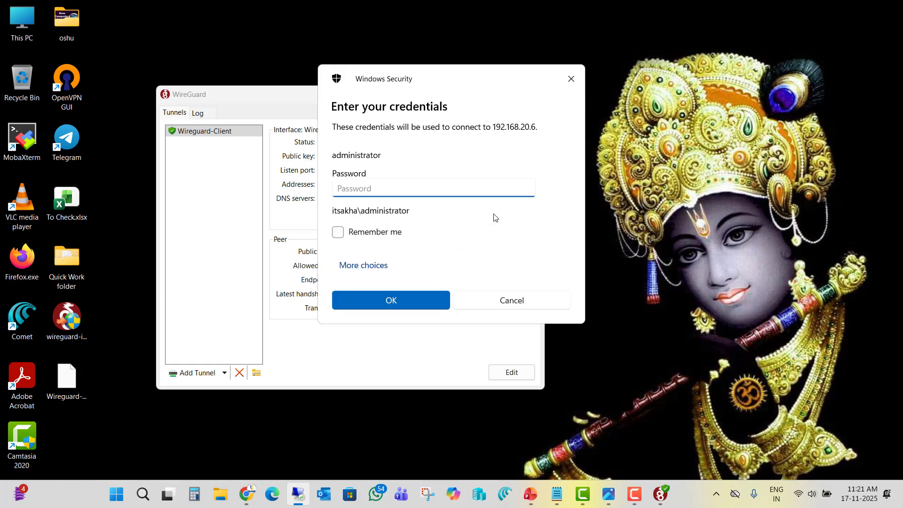
pyautogui.write('*****')
pyautogui.press('Return')
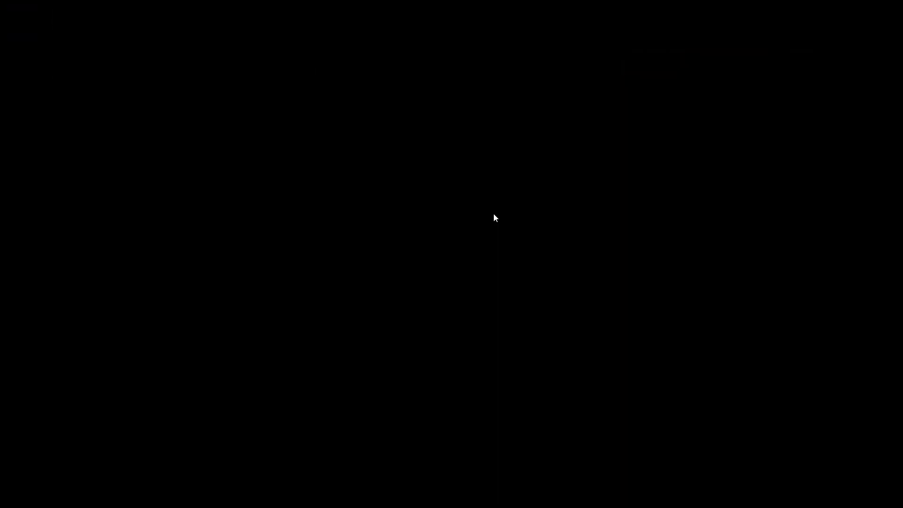